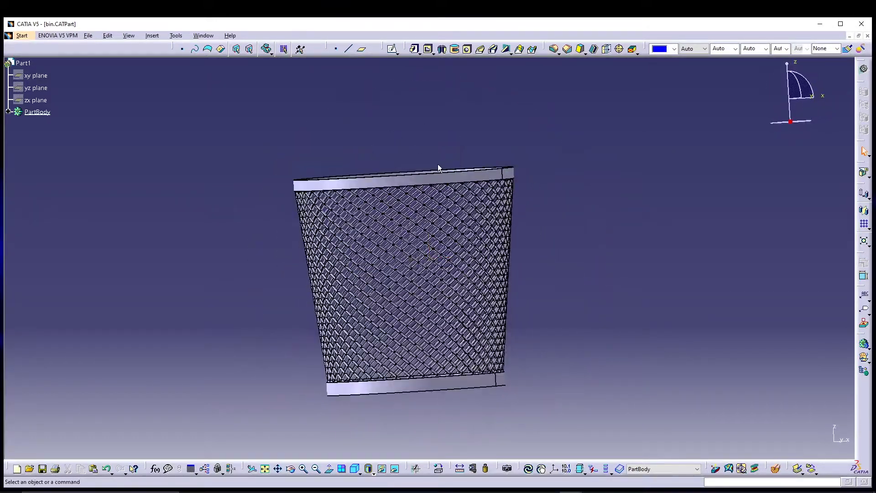
# Step: Close the document of the finished mesh bin model
pyautogui.moveTo(407, 143); pyautogui.dragTo(452, 199, button='middle')
pyautogui.moveTo(586, 250); pyautogui.dragTo(621, 206, button='middle')
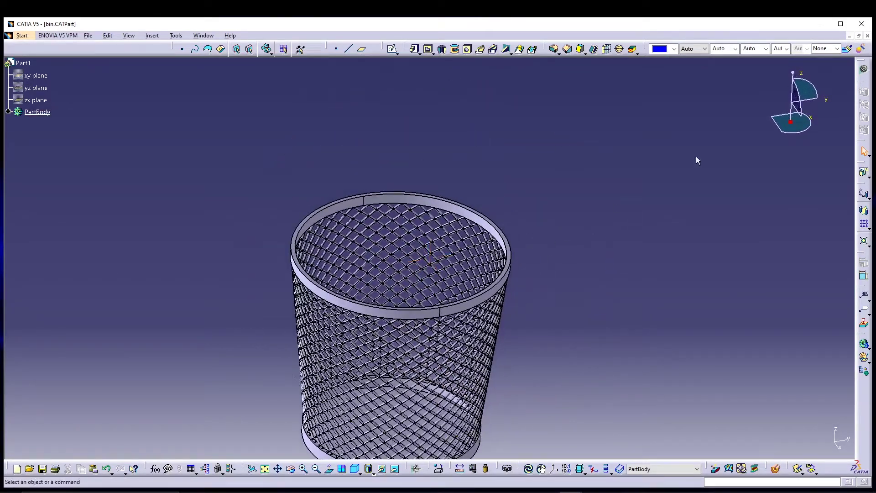
pyautogui.click(868, 35)
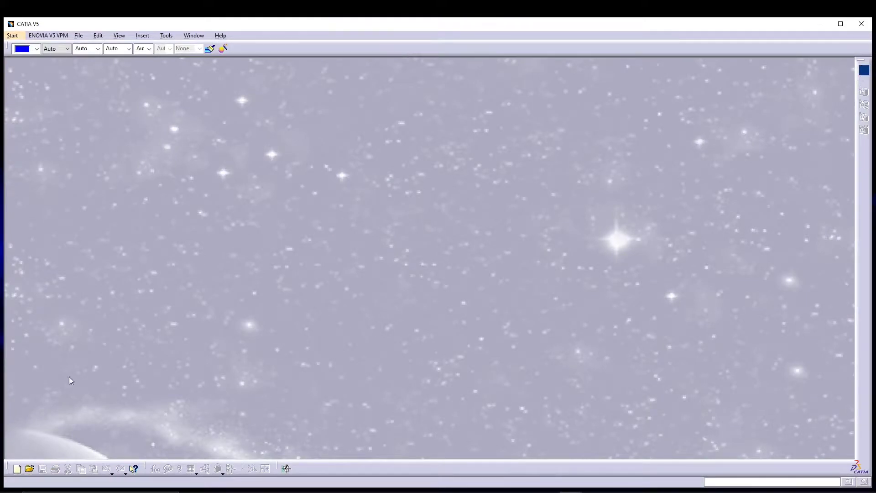
# Step: Create a new part document with hybrid design enabled, keeping the part name Part1
pyautogui.click(17, 469)
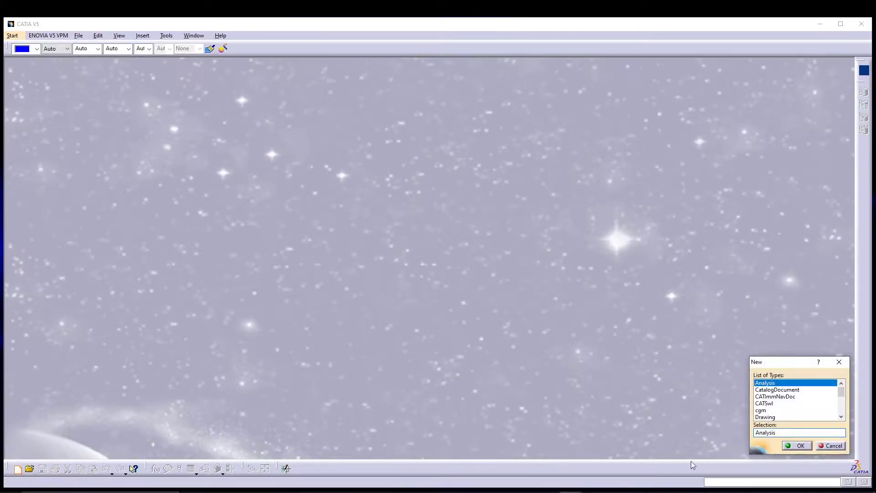
pyautogui.scroll(-2, 788, 408)
pyautogui.click(765, 412)
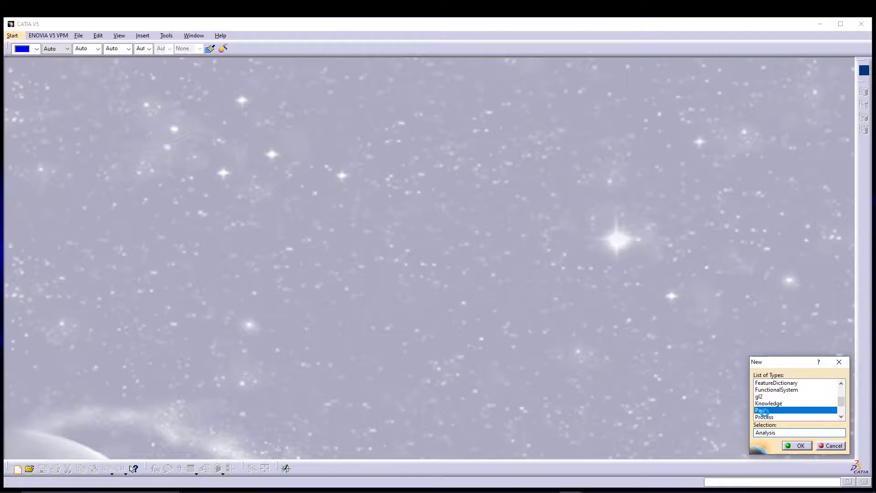
pyautogui.click(795, 446)
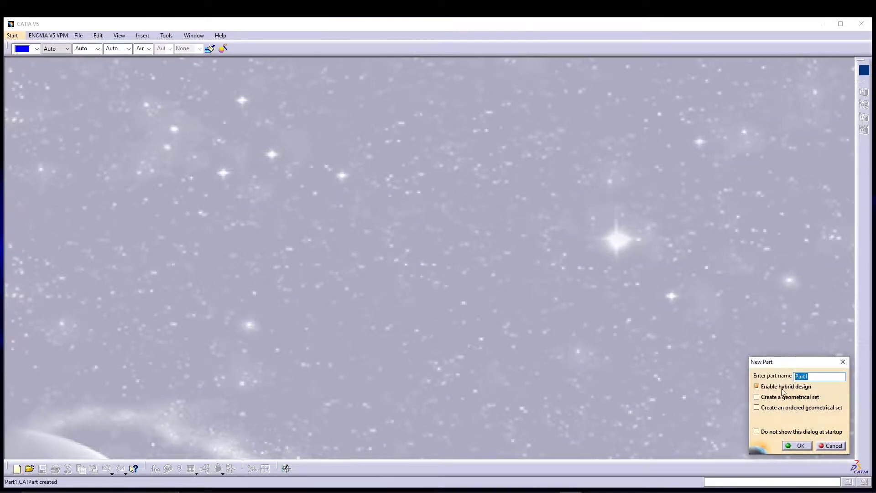
pyautogui.click(798, 446)
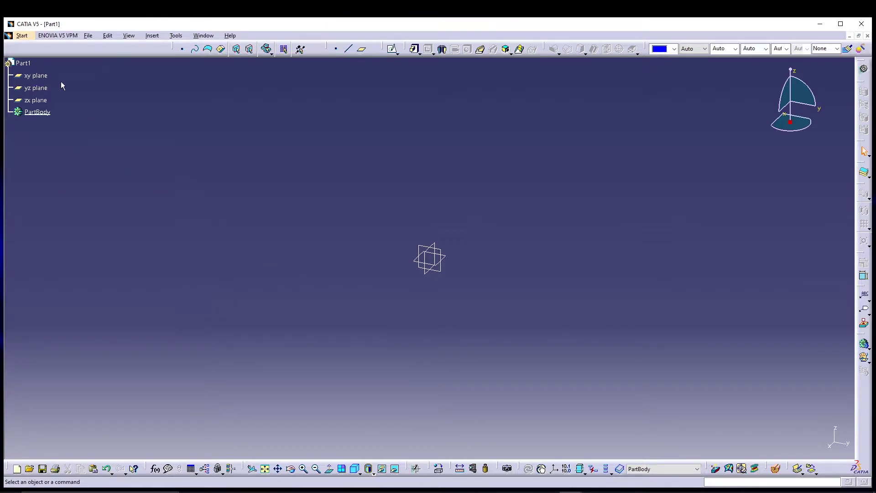
# Step: Start a sketch on the xy plane and draw a circle centred on the origin
pyautogui.click(35, 75)
pyautogui.click(392, 48)
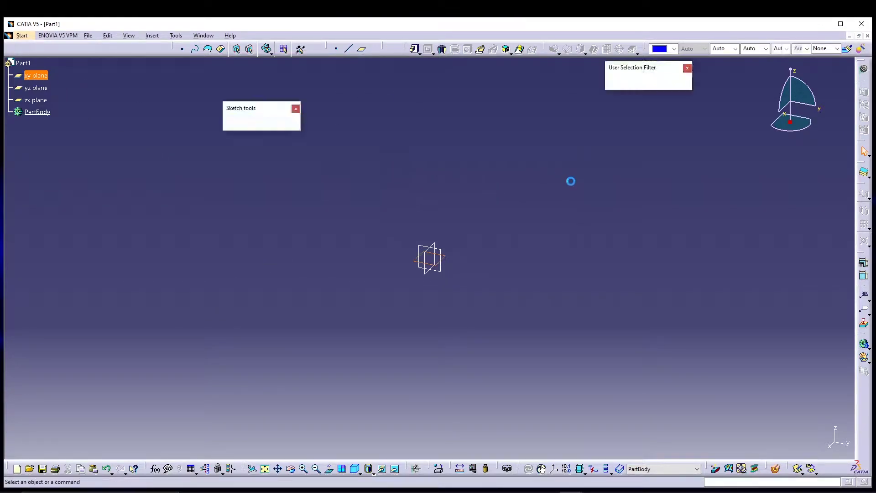
pyautogui.moveTo(759, 49); pyautogui.dragTo(342, 48)
pyautogui.click(380, 53)
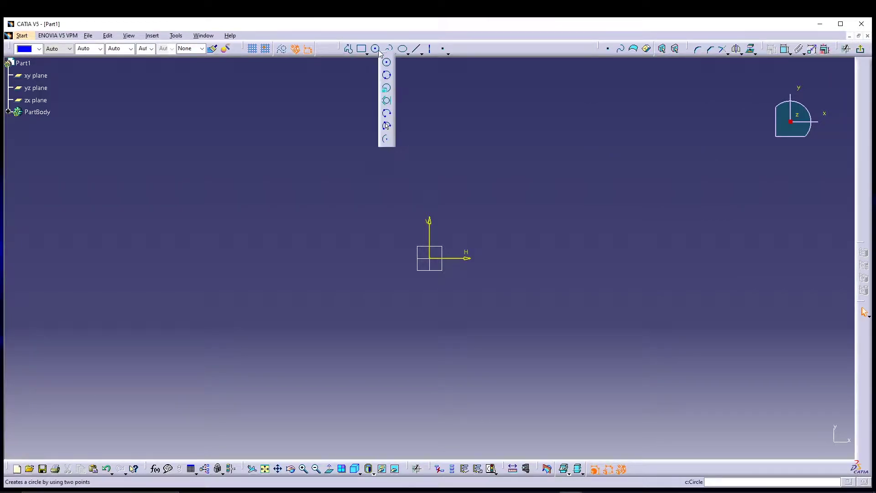
pyautogui.click(375, 49)
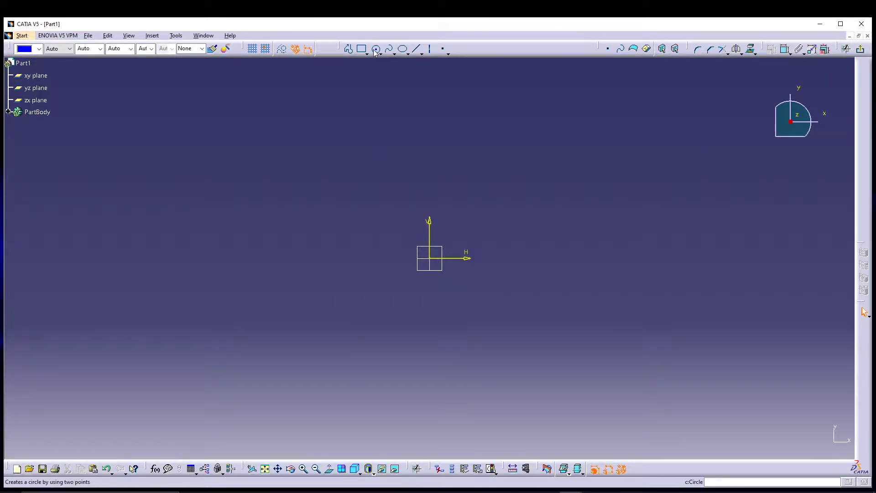
pyautogui.click(434, 259)
pyautogui.click(518, 233)
pyautogui.click(518, 233)
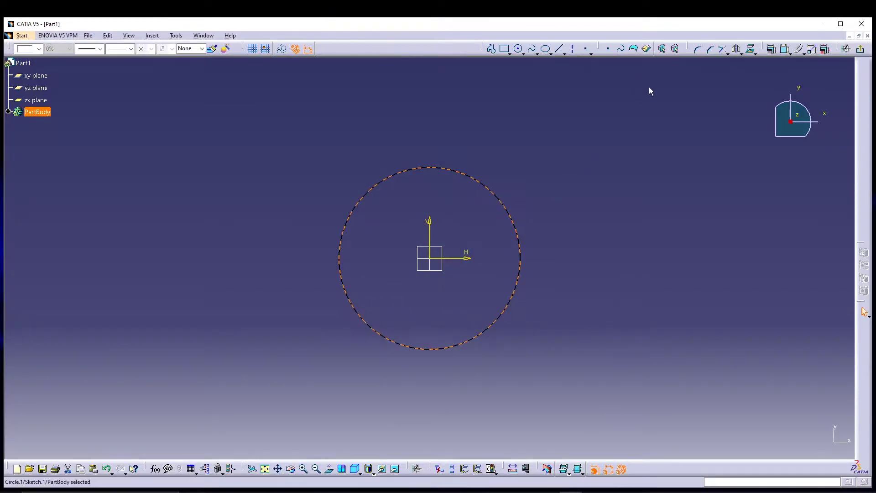
# Step: Dimension the circle with a diameter of 405 mm and exit the sketch
pyautogui.click(772, 49)
pyautogui.click(581, 150)
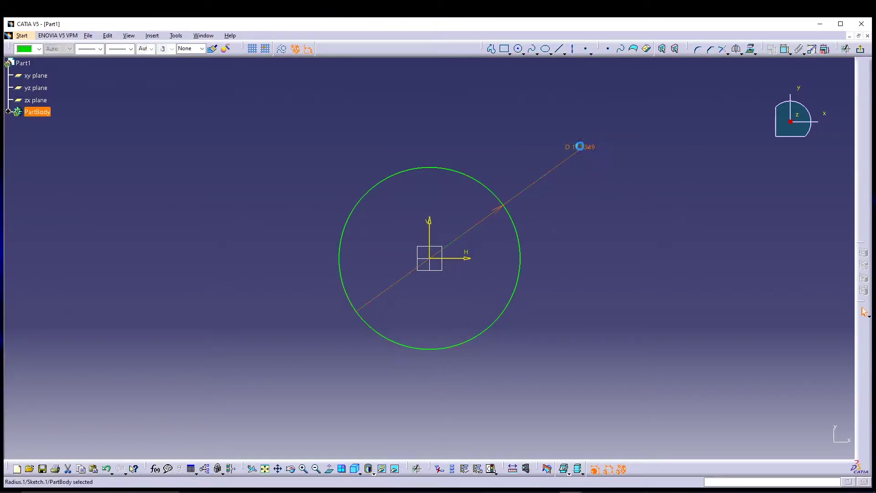
pyautogui.doubleClick(581, 148)
pyautogui.write('400')
pyautogui.press('Return')
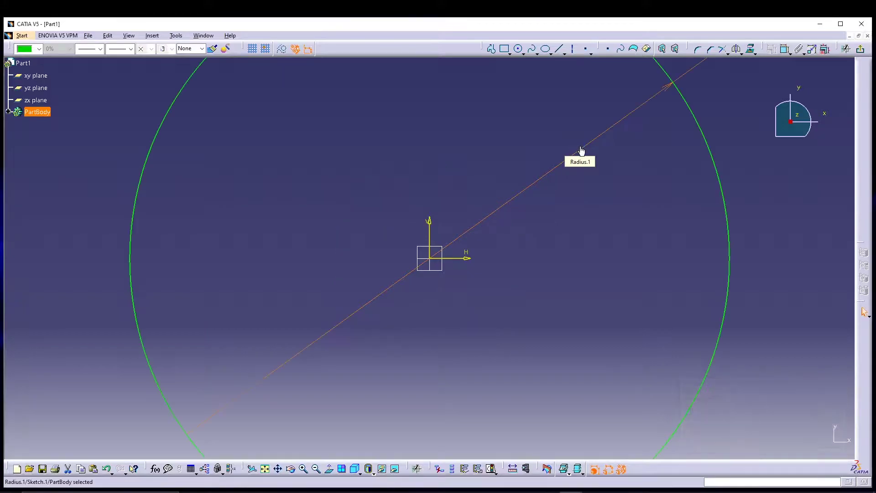
pyautogui.click(265, 469)
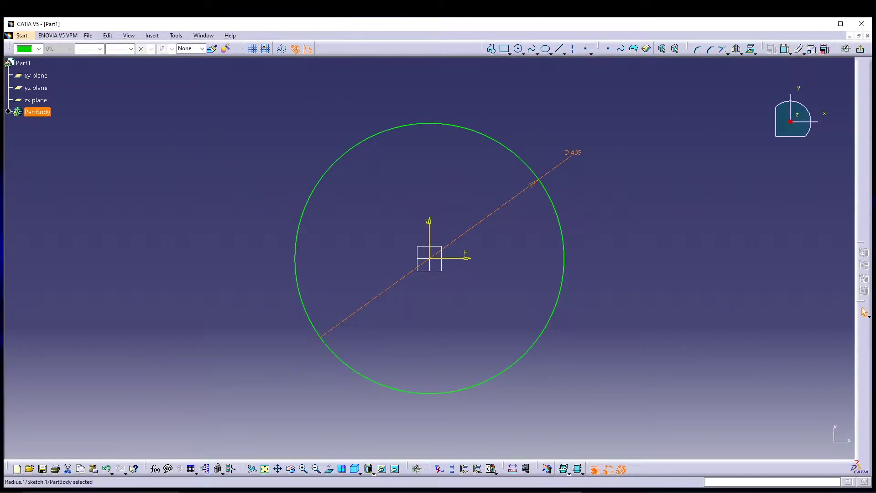
pyautogui.click(861, 49)
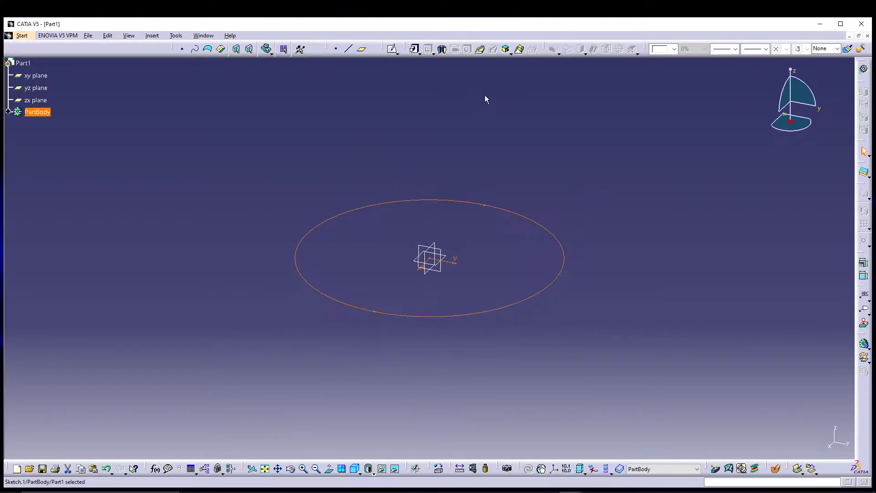
# Step: Pad the circle sketch upward from the xy plane to form the solid base disc
pyautogui.click(414, 50)
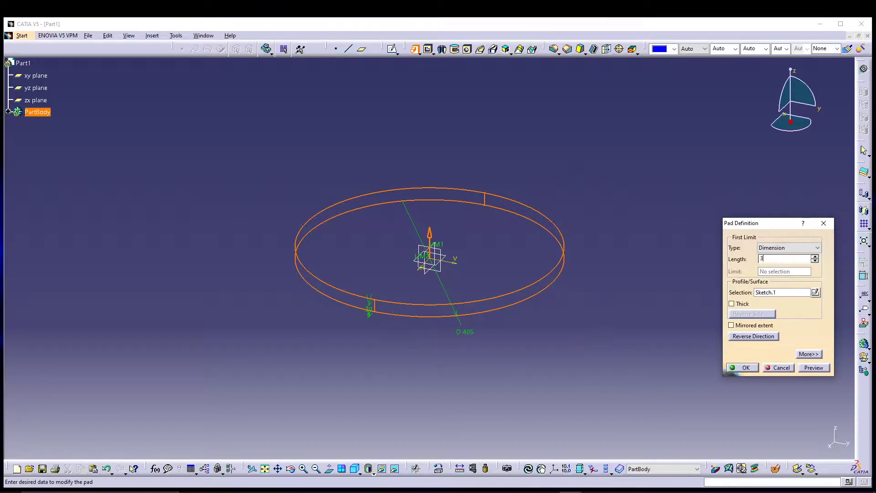
pyautogui.click(809, 370)
pyautogui.click(748, 368)
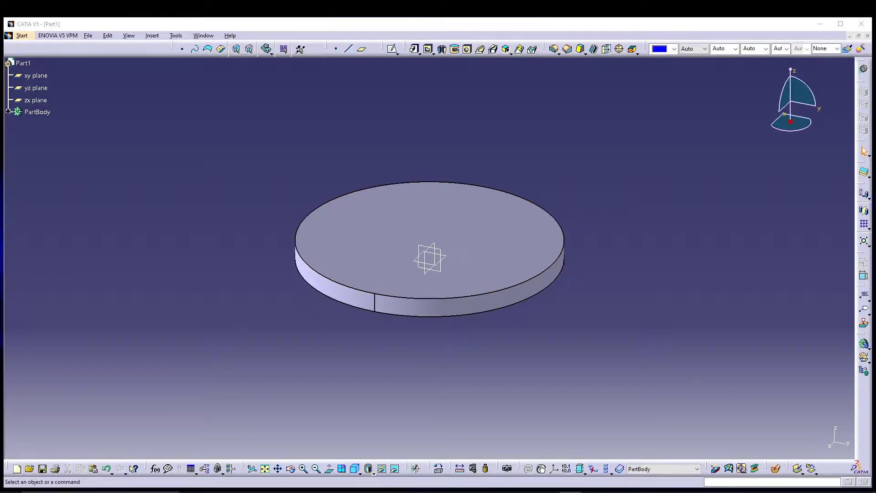
# Step: Start a sketch on the disc's upper face and draw a circle of about 128 mm radius centred on the origin
pyautogui.click(475, 204)
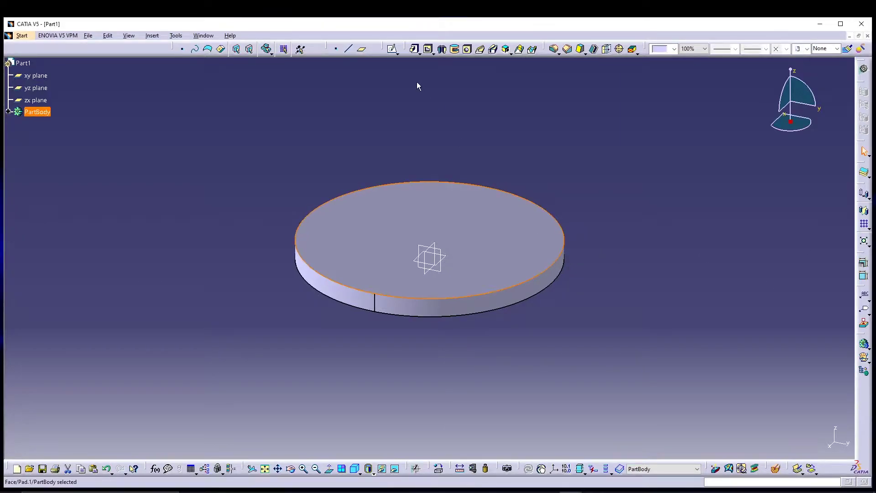
pyautogui.click(392, 50)
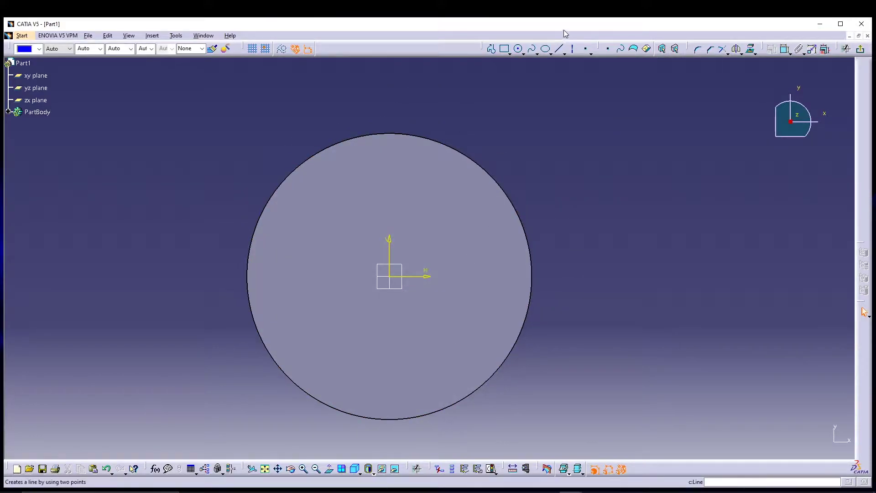
pyautogui.click(518, 49)
pyautogui.click(392, 277)
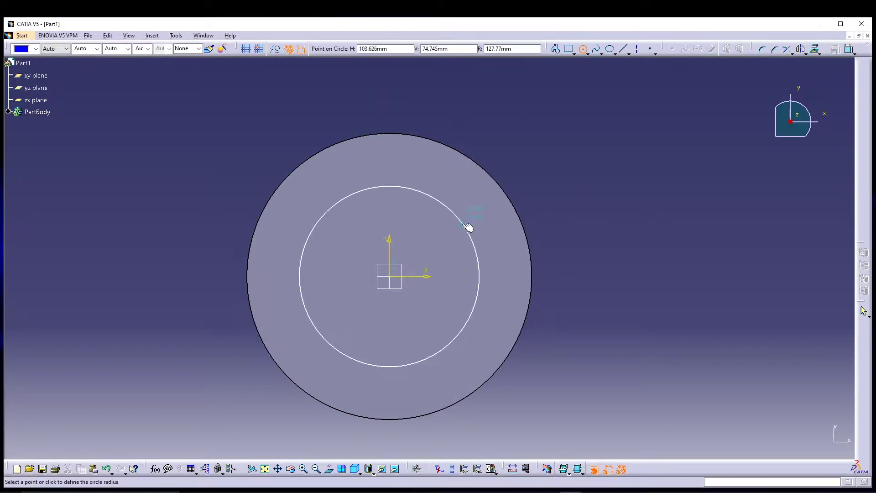
pyautogui.click(470, 229)
# Step: Dimension the inner circle with a diameter of 385 mm and exit the sketch
pyautogui.click(785, 49)
pyautogui.click(567, 151)
pyautogui.doubleClick(568, 154)
pyautogui.write('385')
pyautogui.press('Return')
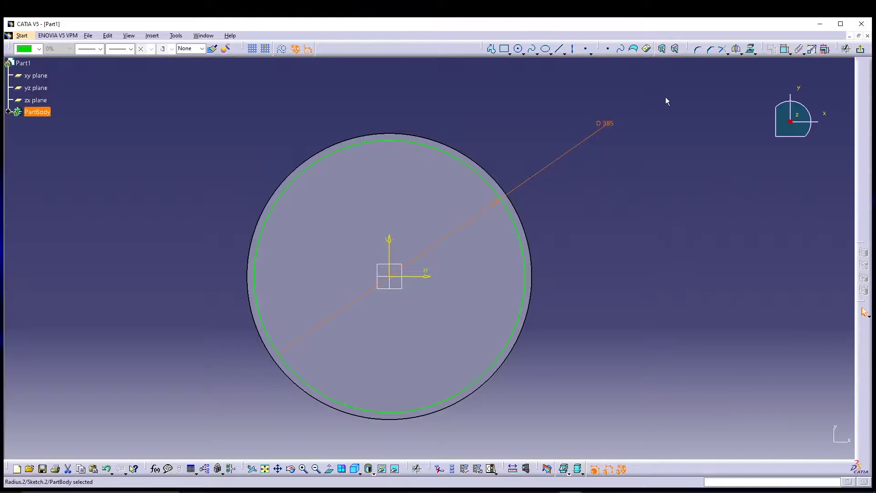
pyautogui.click(861, 49)
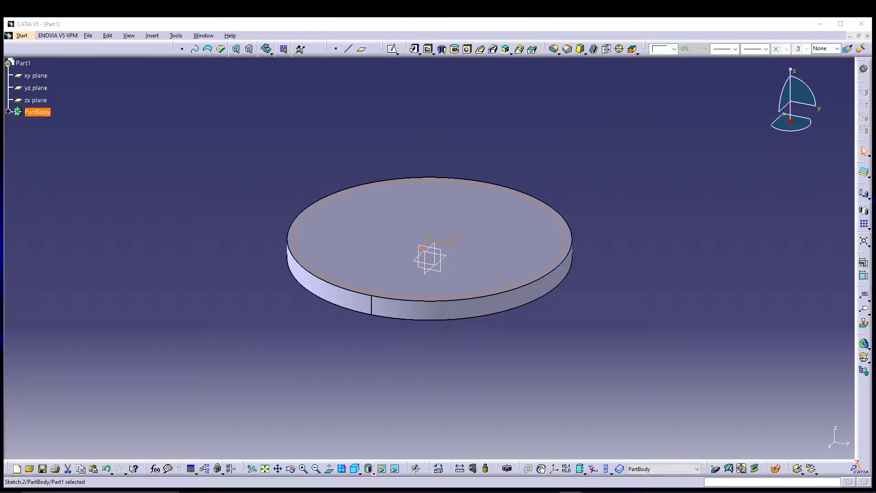
# Step: Cut a 25 mm deep pocket into the disc from the inner circle sketch, leaving a raised outer rim
pyautogui.click(428, 48)
pyautogui.write('25')
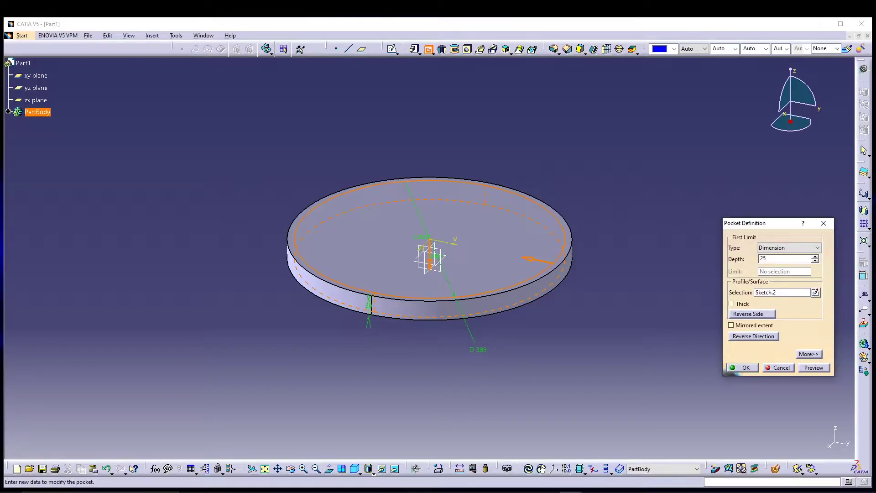
pyautogui.click(821, 370)
pyautogui.click(744, 368)
pyautogui.moveTo(546, 94); pyautogui.dragTo(505, 121, button='middle')
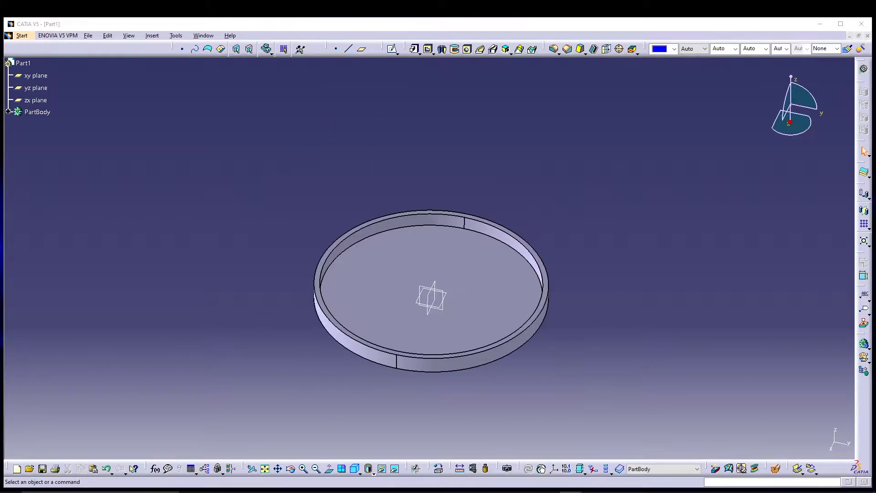
# Step: Create a reference plane offset 15 mm from the xy plane
pyautogui.click(362, 49)
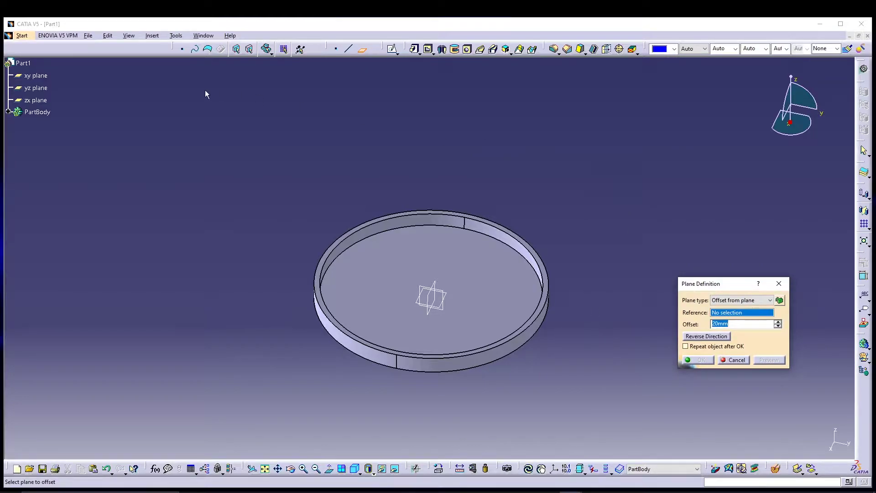
pyautogui.click(35, 76)
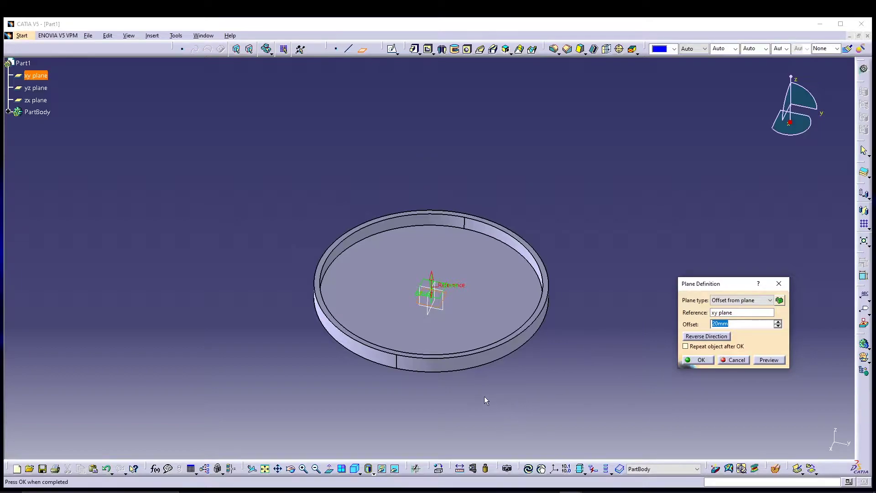
pyautogui.write('1')
pyautogui.click(769, 361)
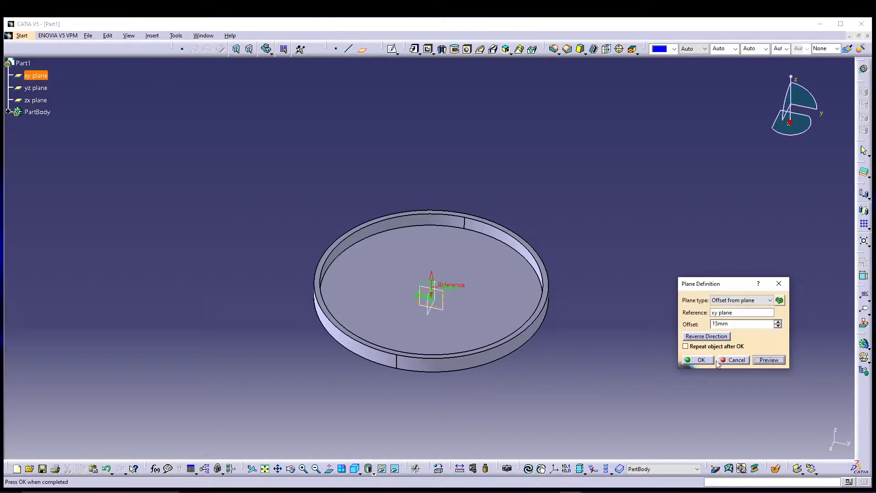
pyautogui.click(699, 361)
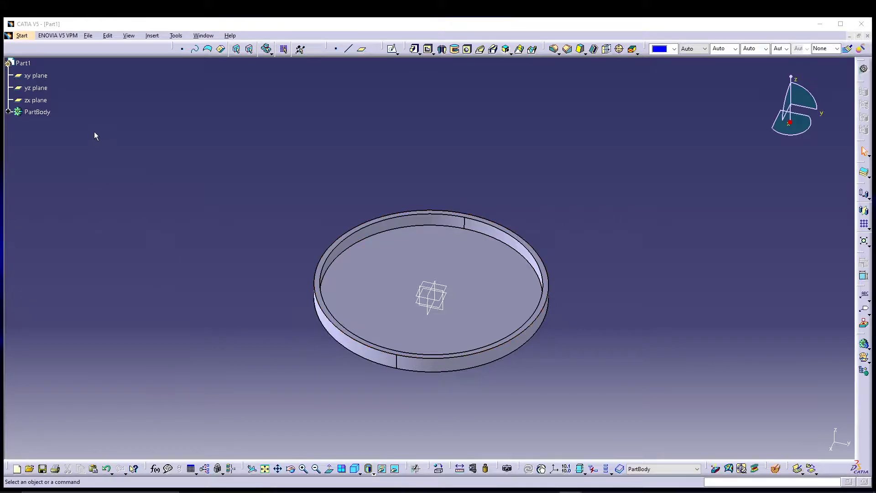
# Step: Create a second reference plane offset upward from Plane.1, well above the base
pyautogui.click(362, 49)
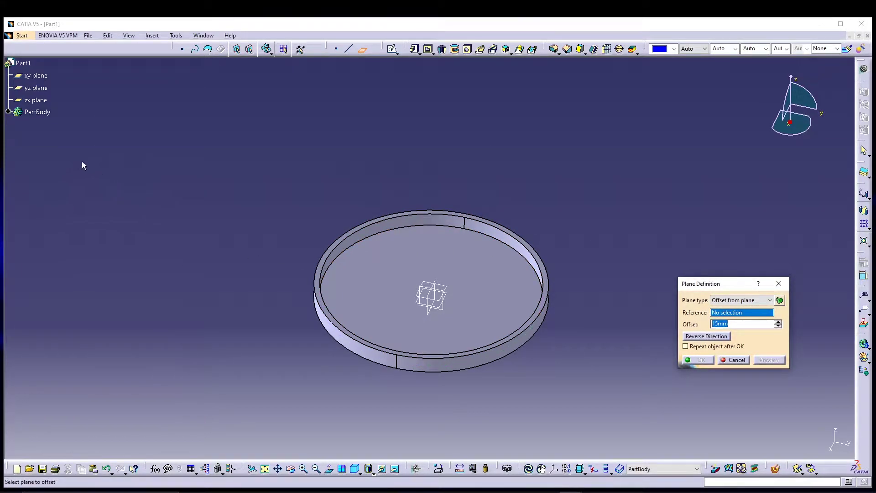
pyautogui.click(8, 112)
pyautogui.click(43, 173)
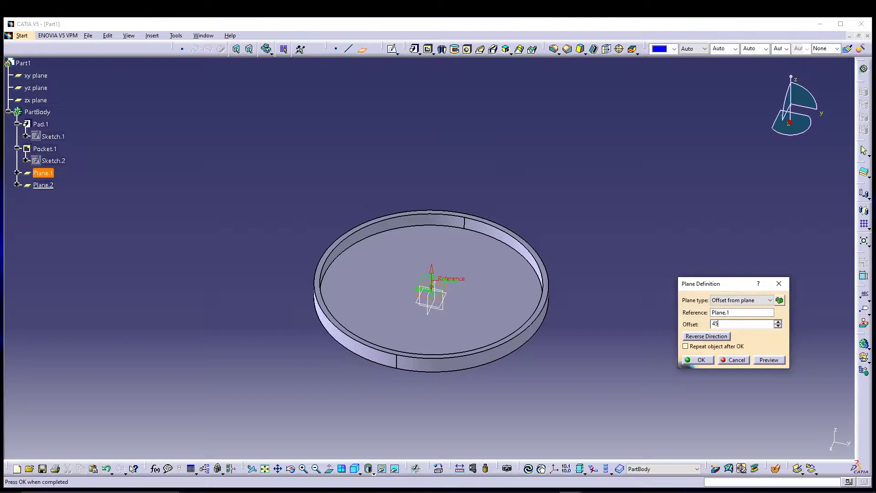
pyautogui.click(770, 360)
pyautogui.click(698, 360)
pyautogui.moveTo(486, 384); pyautogui.dragTo(470, 399, button='middle')
pyautogui.scroll(-1, 485, 384)
pyautogui.write('S')
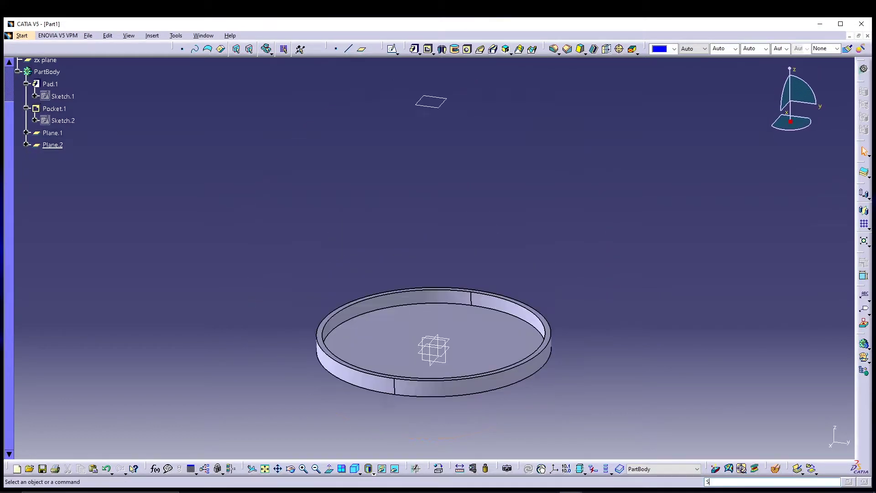
# Step: Sketch two concentric circles centred on the origin on Plane.2, the outer one about 623 mm in diameter
pyautogui.moveTo(399, 213); pyautogui.dragTo(369, 234, button='middle')
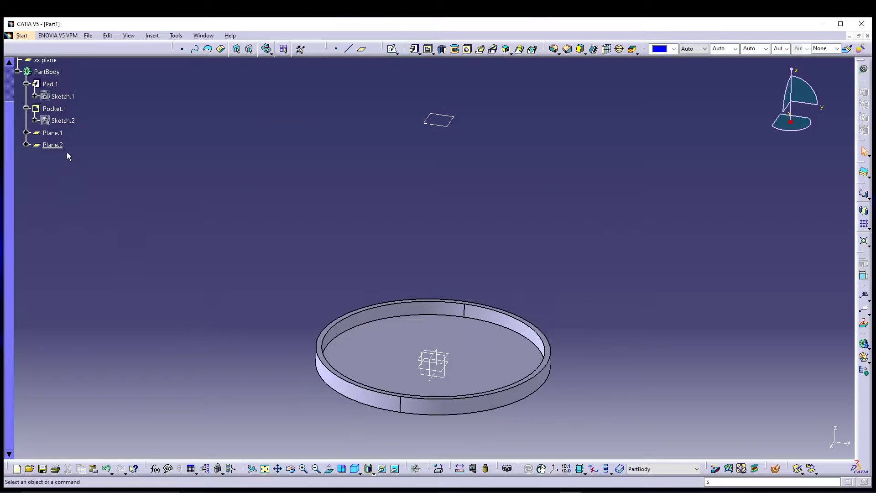
pyautogui.click(54, 150)
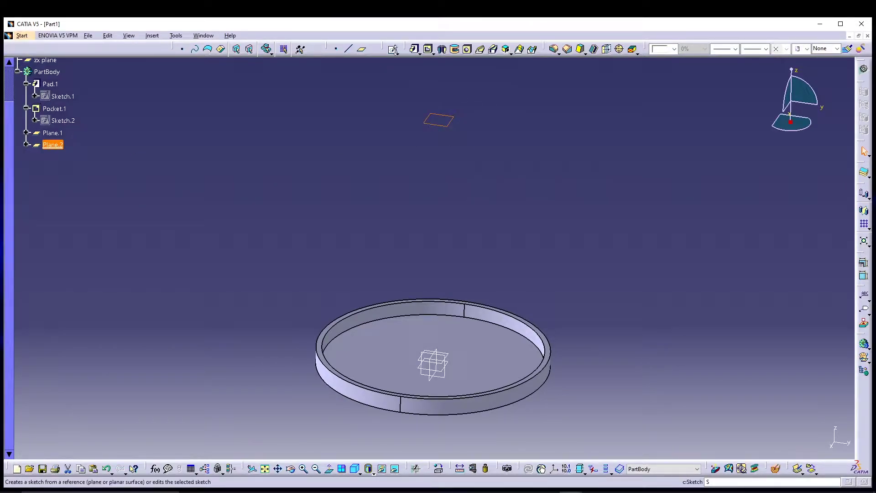
pyautogui.click(392, 50)
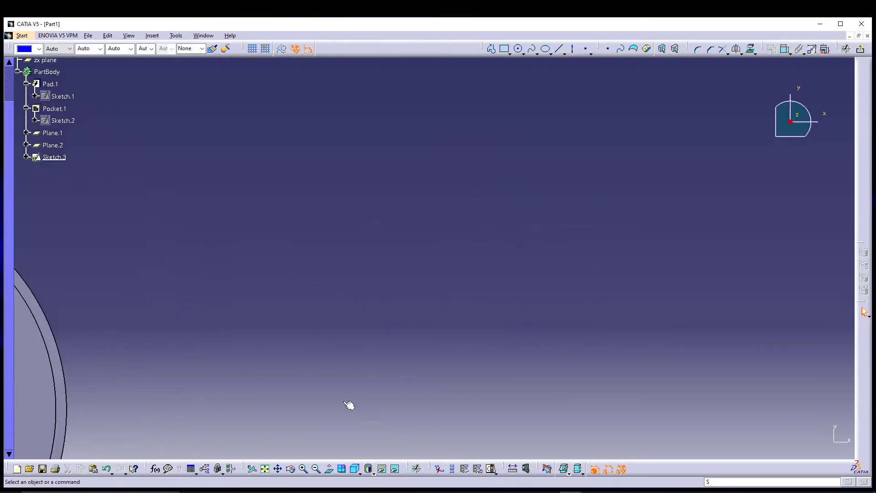
pyautogui.click(265, 469)
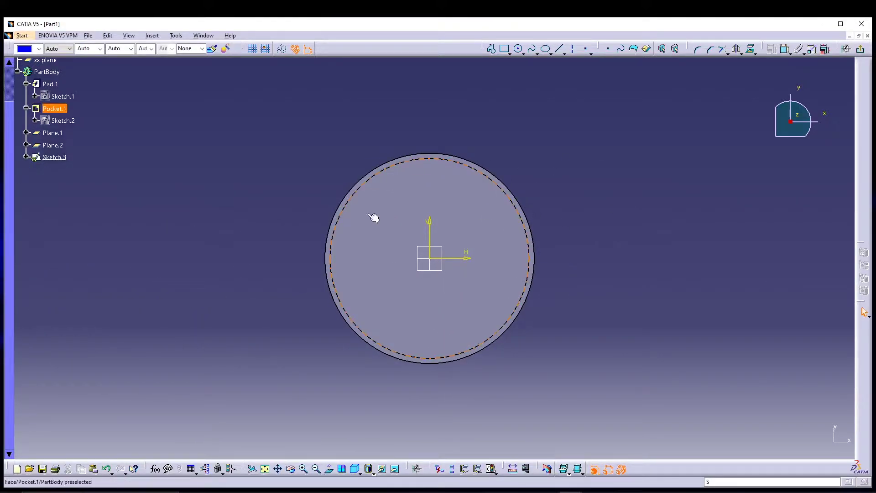
pyautogui.click(518, 48)
pyautogui.click(430, 258)
pyautogui.click(569, 172)
pyautogui.click(519, 49)
pyautogui.click(431, 259)
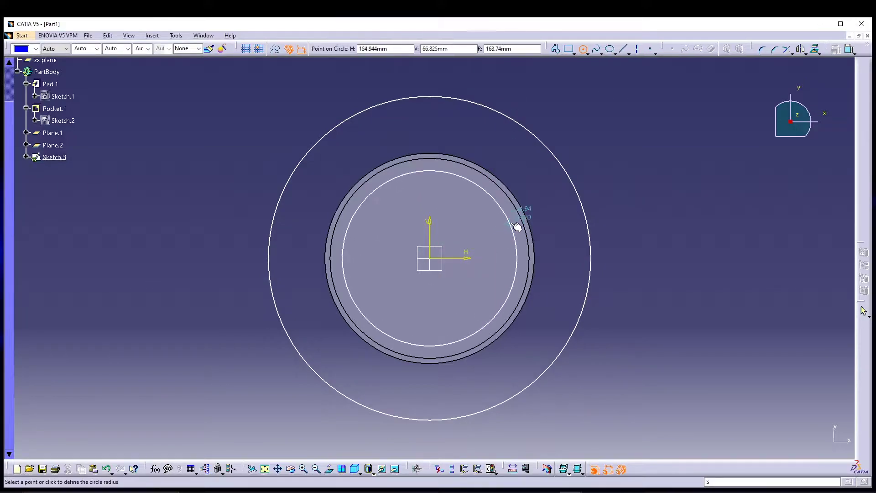
pyautogui.click(556, 196)
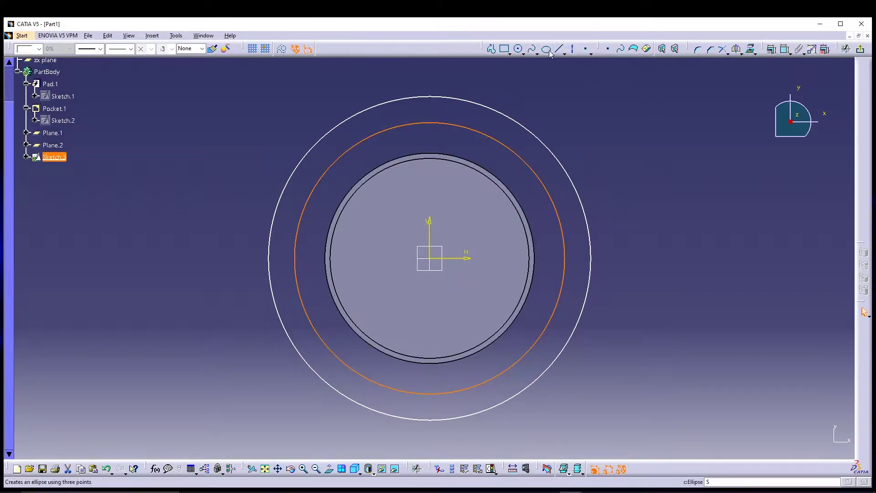
# Step: Dimension the smaller circle in the upper rim sketch with a diameter of 480 mm
pyautogui.click(784, 51)
pyautogui.click(541, 183)
pyautogui.click(614, 130)
pyautogui.doubleClick(612, 130)
pyautogui.write('480')
pyautogui.press('Return')
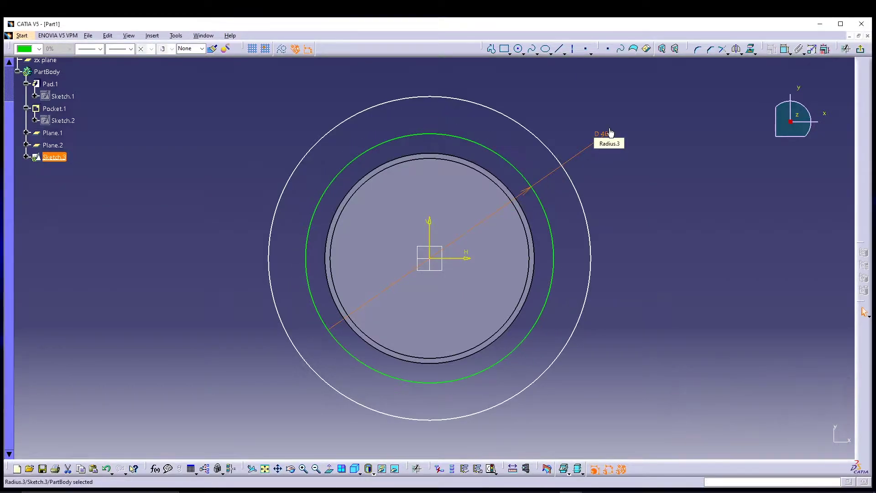
# Step: Dimension the outer circle with a diameter of 500 mm and exit the sketch
pyautogui.click(574, 183)
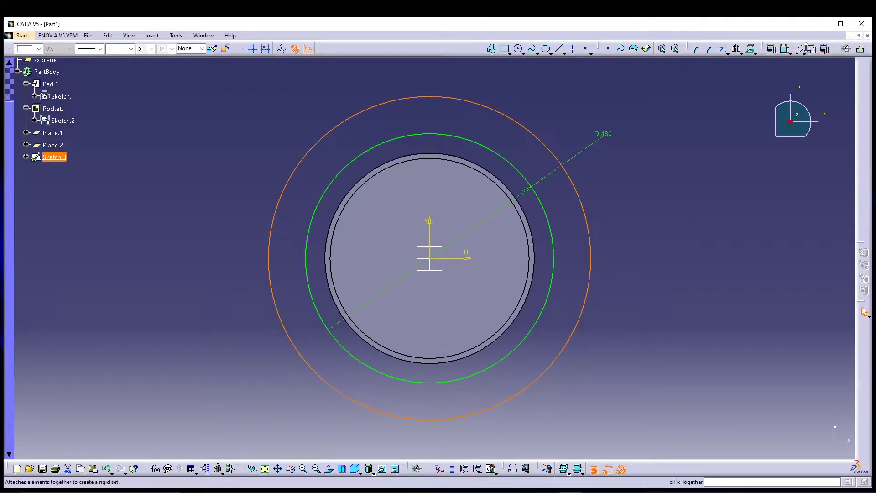
pyautogui.click(784, 51)
pyautogui.doubleClick(633, 169)
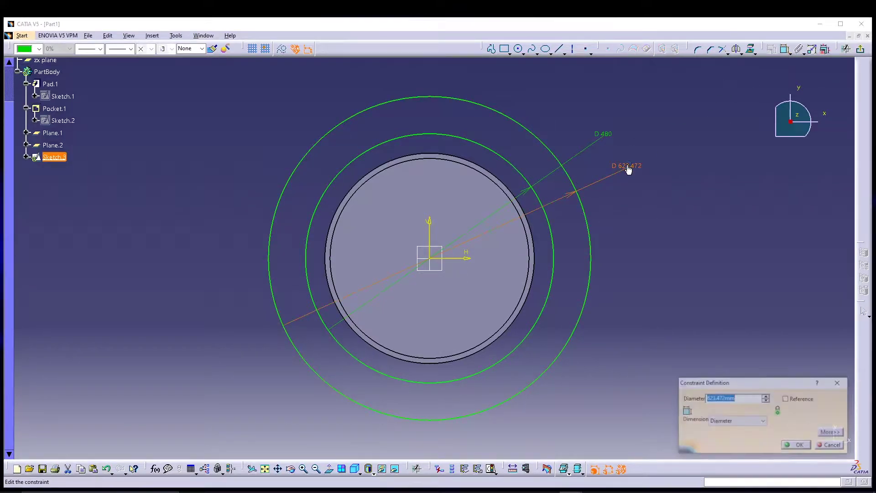
pyautogui.write('500')
pyautogui.press('Return')
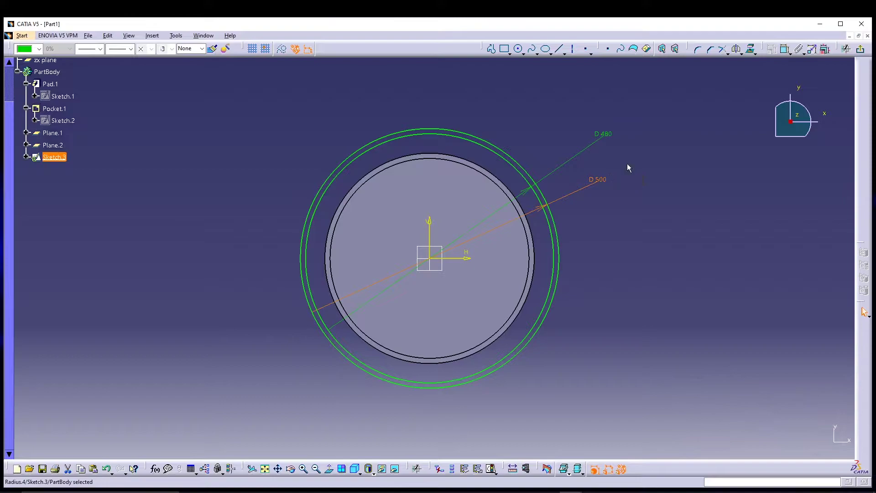
pyautogui.click(861, 48)
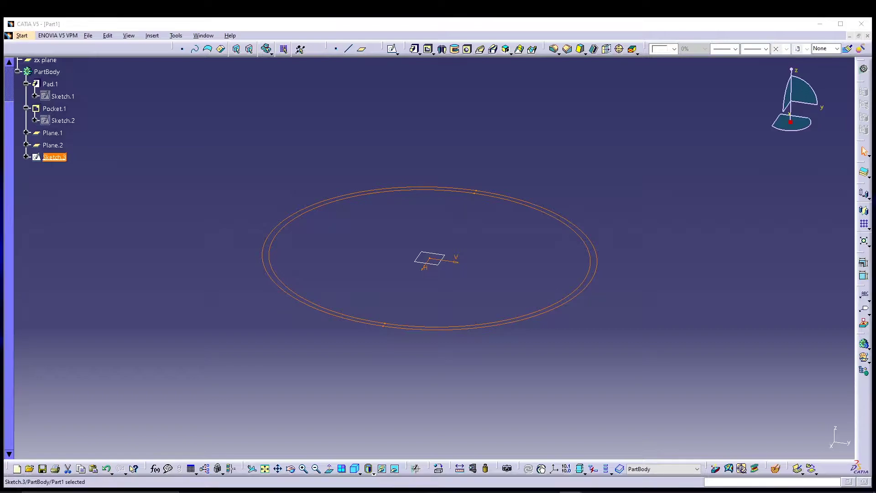
# Step: Pad the two-circle sketch 25 mm to create the bin's upper rim ring
pyautogui.keyDown('ctrl'); pyautogui.moveTo(330, 270); pyautogui.dragTo(350, 266, button='middle'); pyautogui.keyUp('ctrl')
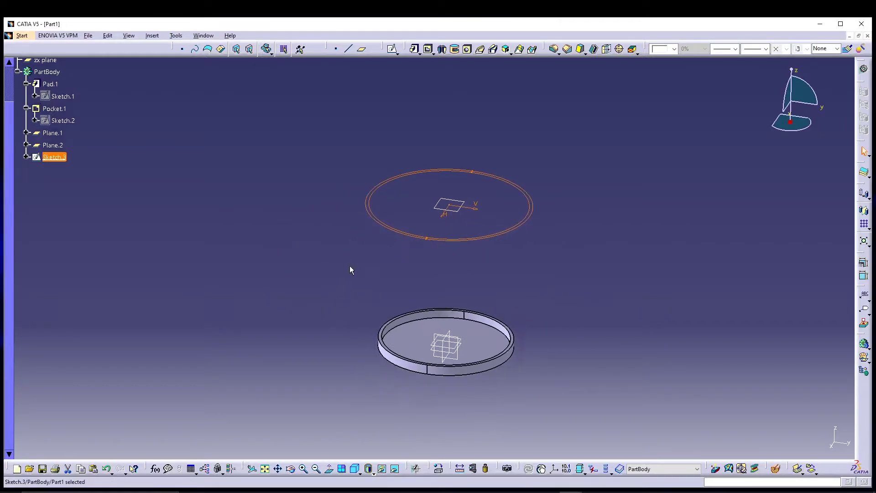
pyautogui.click(414, 48)
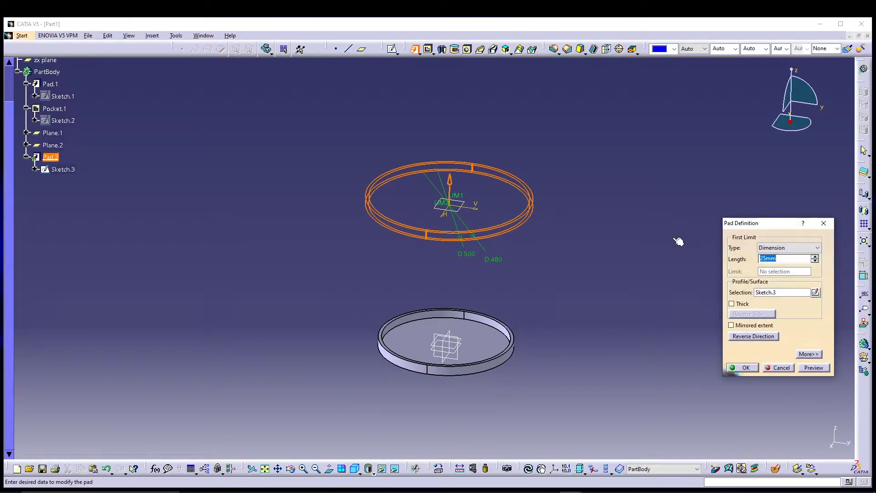
pyautogui.click(814, 368)
pyautogui.click(743, 368)
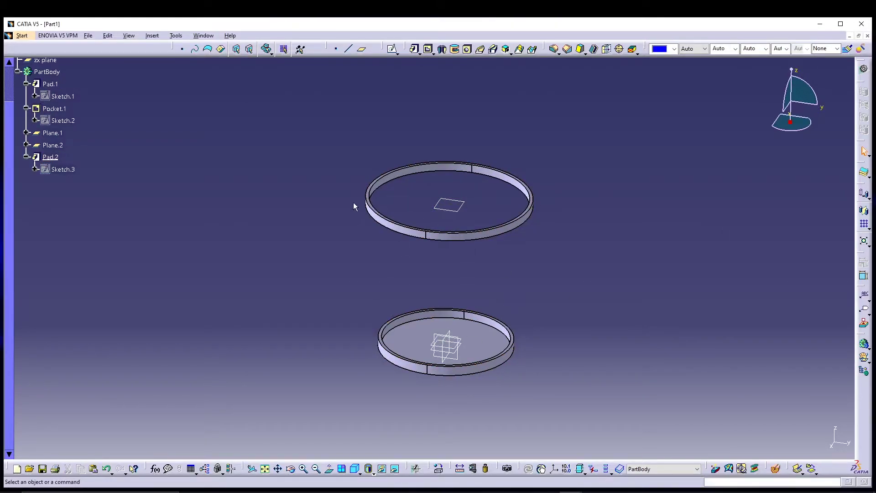
# Step: Sketch a circle about 441 mm in diameter on Plane.1, centred on the origin
pyautogui.moveTo(547, 258); pyautogui.dragTo(451, 235, button='middle')
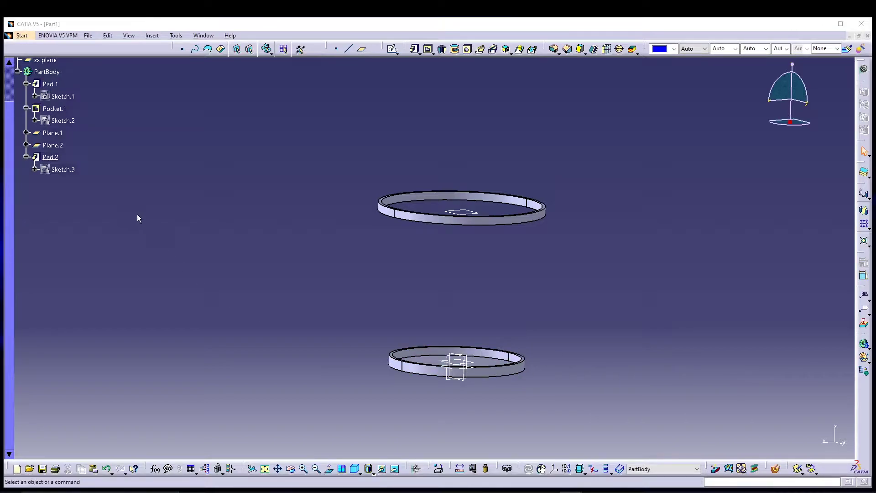
pyautogui.click(60, 133)
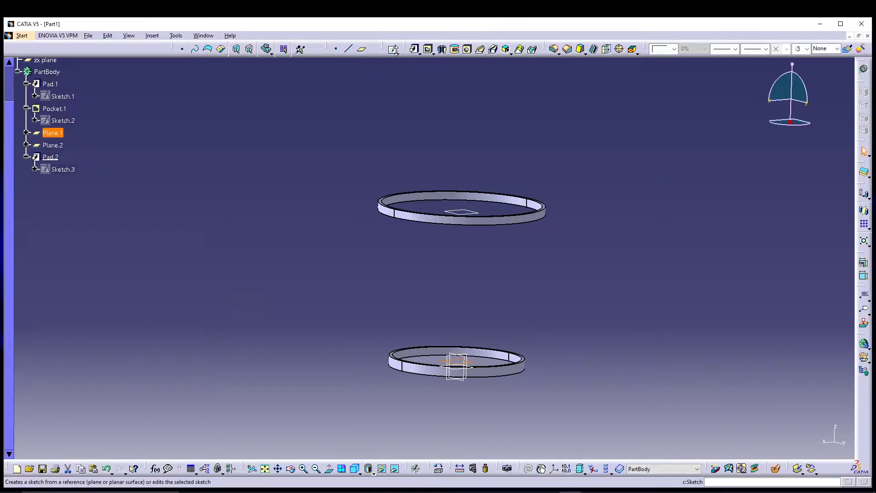
pyautogui.click(392, 49)
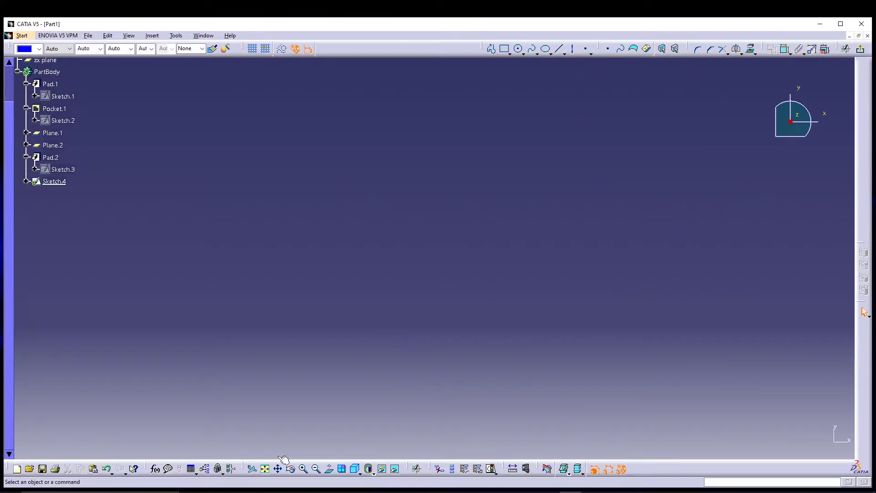
pyautogui.click(265, 469)
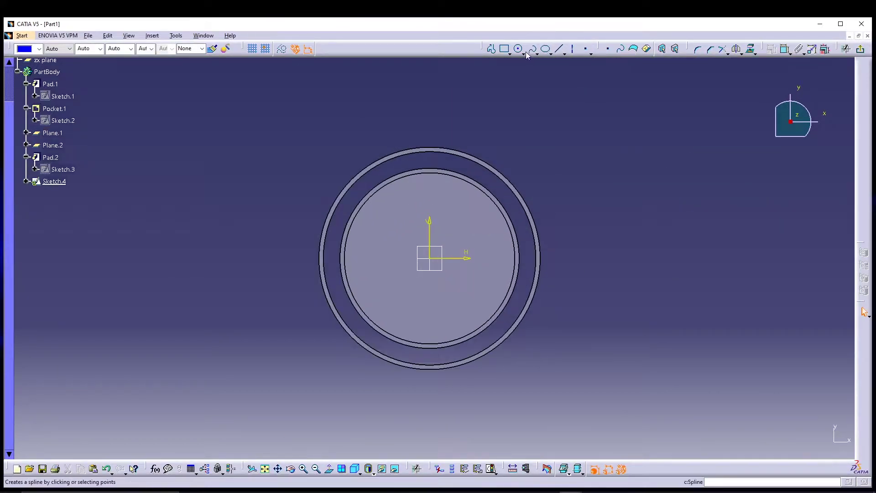
pyautogui.click(518, 49)
pyautogui.click(430, 259)
pyautogui.click(516, 212)
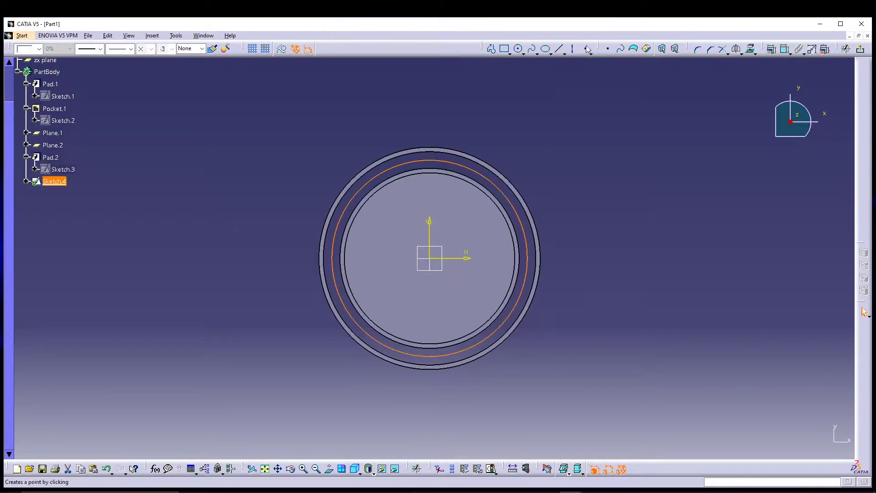
# Step: Dimension the new circle on Plane.1 with a diameter of 390 mm and exit the sketch
pyautogui.click(785, 49)
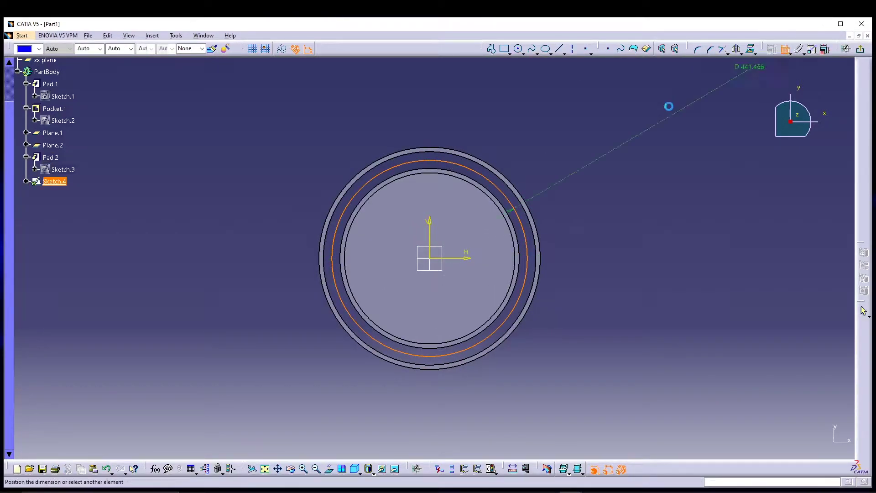
pyautogui.doubleClick(554, 143)
pyautogui.write('40')
pyautogui.press('Return')
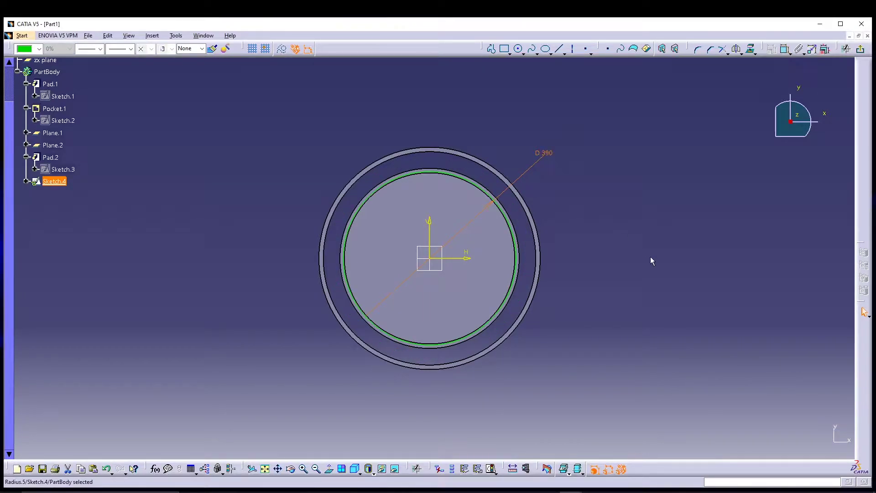
pyautogui.click(650, 258)
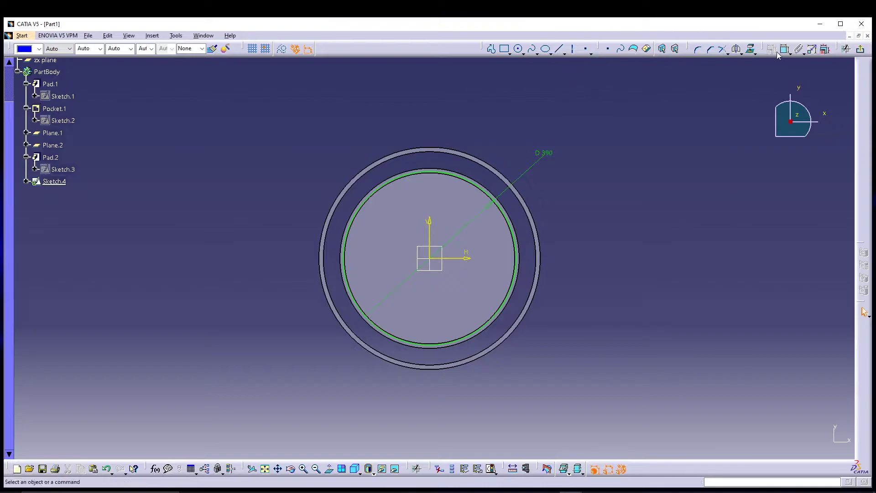
pyautogui.click(861, 50)
# Step: Start a helix curve and create its starting point on the Sketch.4 circle, using the On curve type about 90 mm along it
pyautogui.moveTo(553, 344)
pyautogui.mouseDown(button='middle')
pyautogui.moveTo(535, 329)
pyautogui.moveTo(560, 318)
pyautogui.mouseUp(button='middle')
pyautogui.moveTo(451, 303); pyautogui.dragTo(440, 383, button='middle')
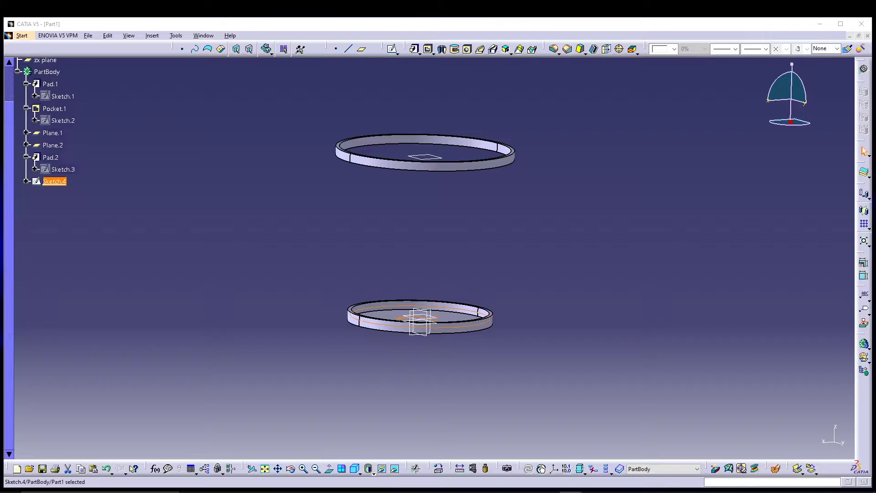
pyautogui.click(581, 272)
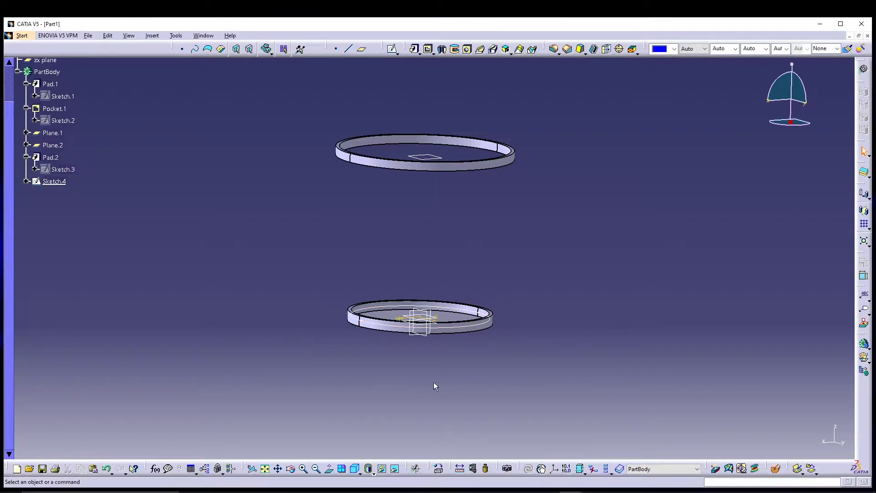
pyautogui.click(355, 469)
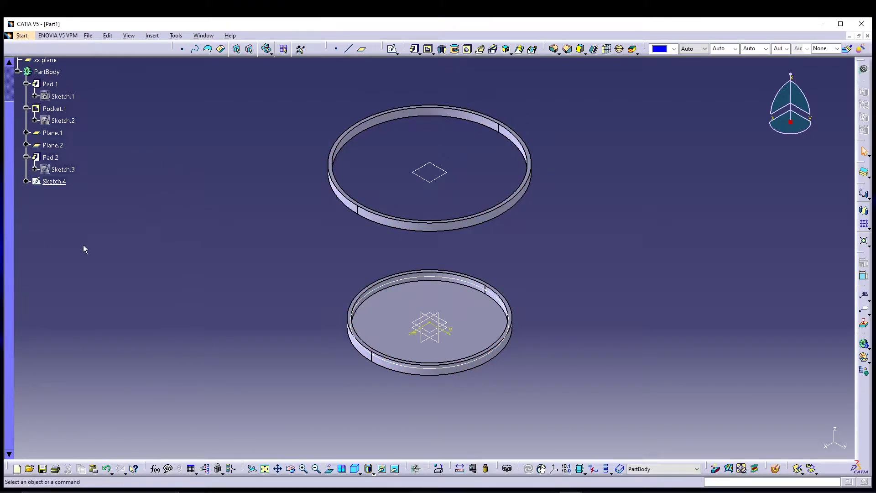
pyautogui.click(743, 483)
pyautogui.write('c:helix')
pyautogui.press('Return')
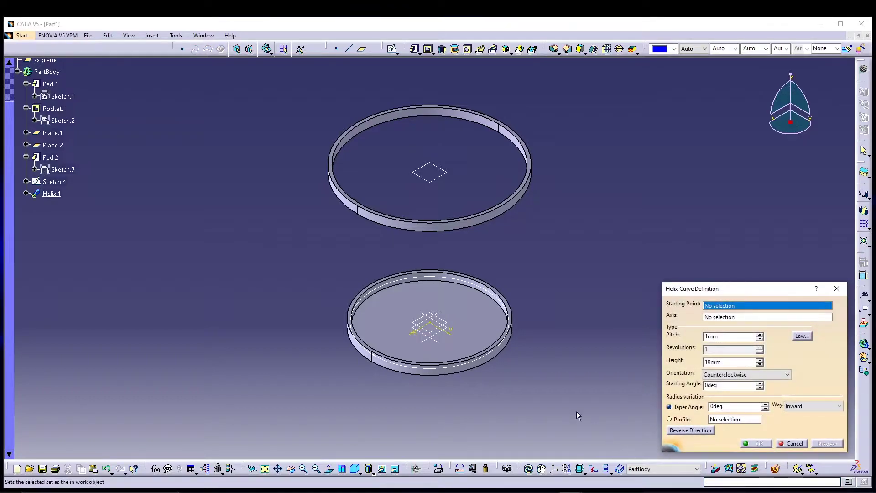
pyautogui.moveTo(734, 289); pyautogui.dragTo(694, 200)
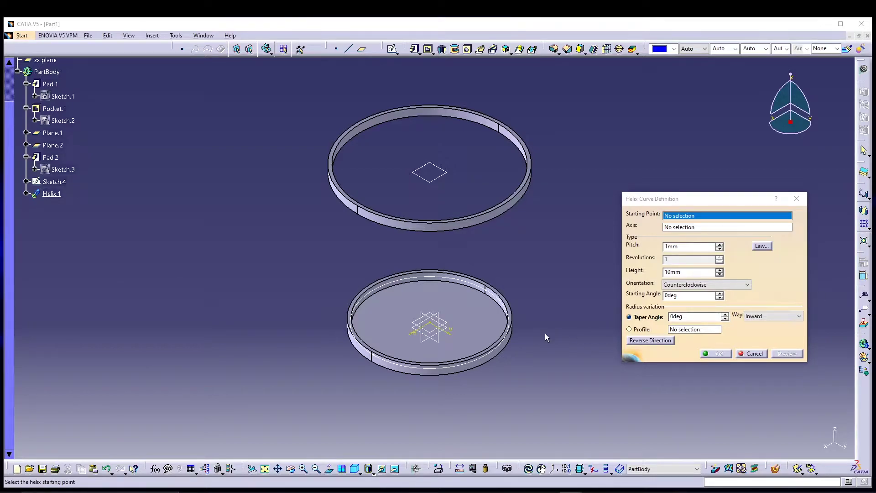
pyautogui.click(678, 215)
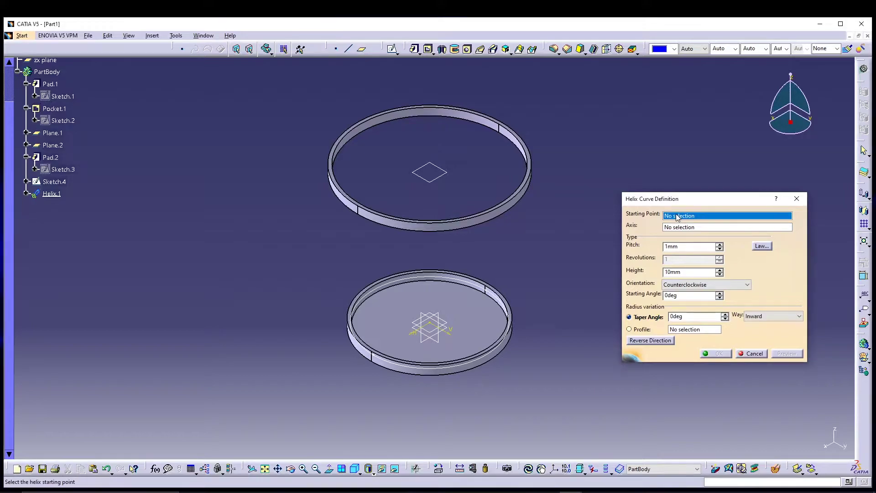
pyautogui.rightClick(668, 216)
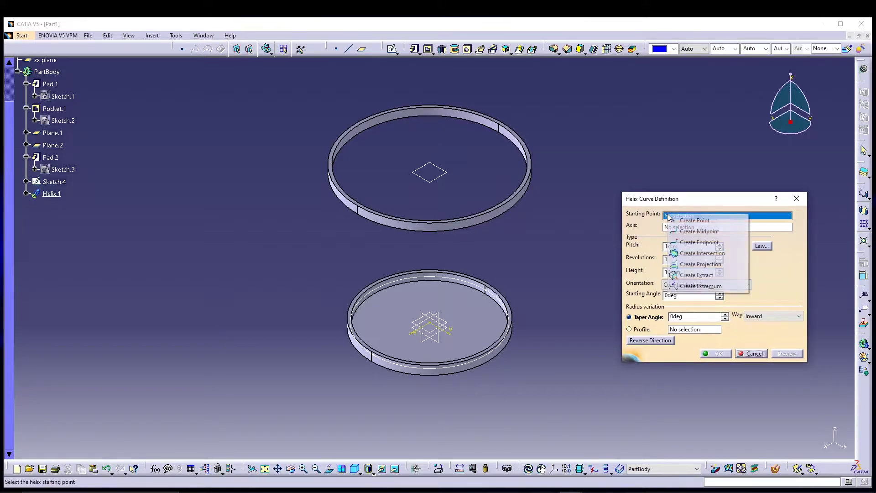
pyautogui.click(690, 221)
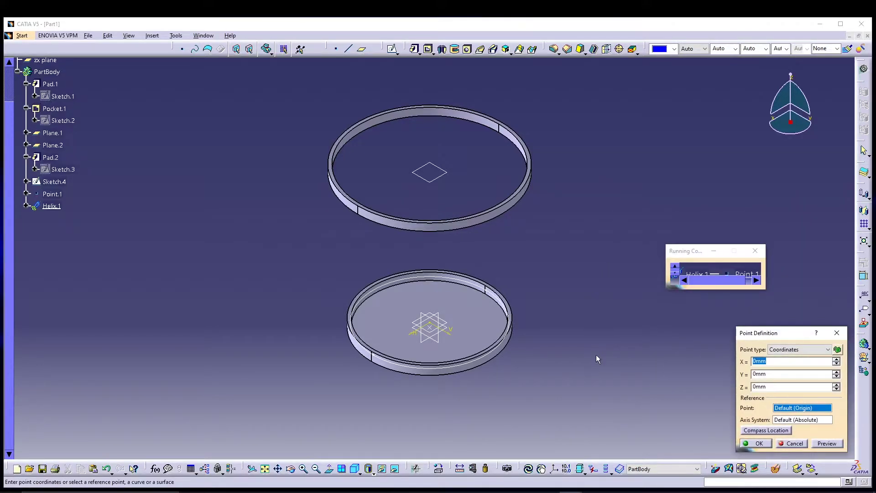
pyautogui.click(797, 352)
pyautogui.click(797, 352)
pyautogui.click(790, 366)
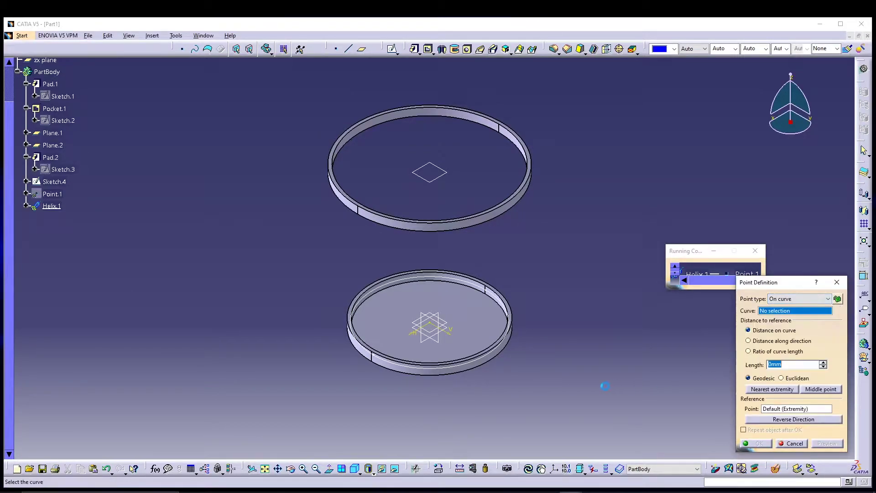
pyautogui.click(489, 360)
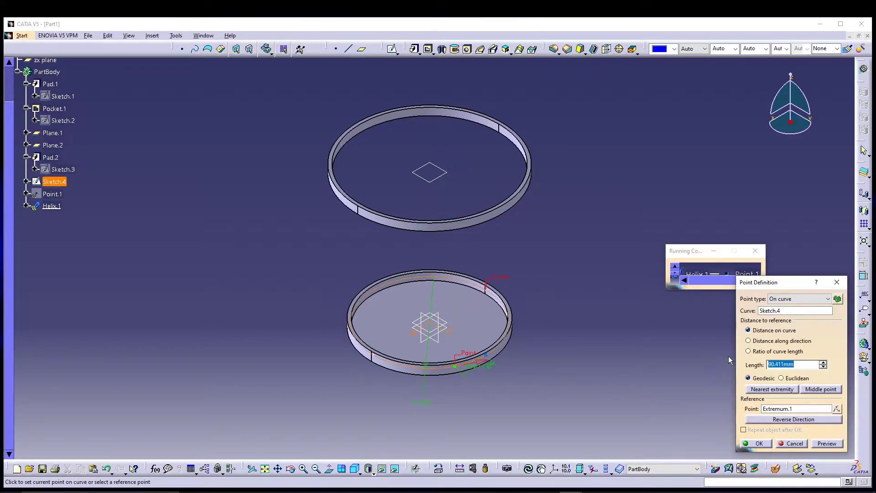
pyautogui.click(757, 444)
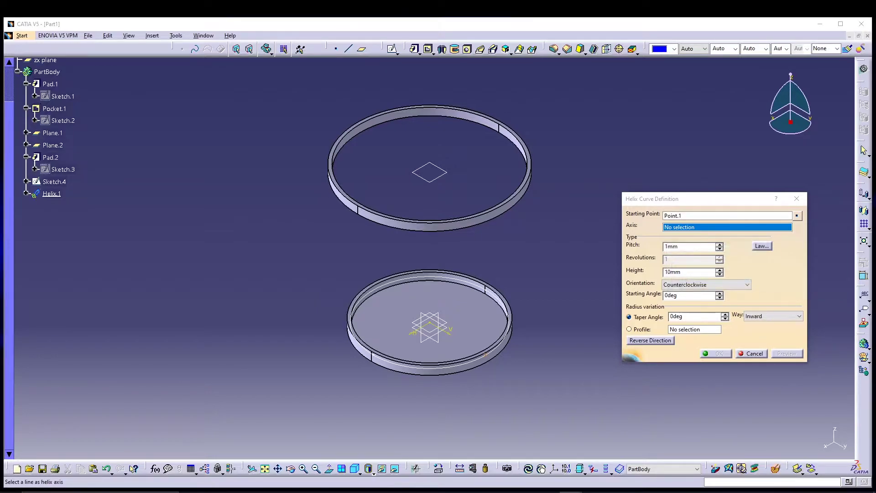
# Step: Set the Z Axis as the helix axis
pyautogui.rightClick(685, 228)
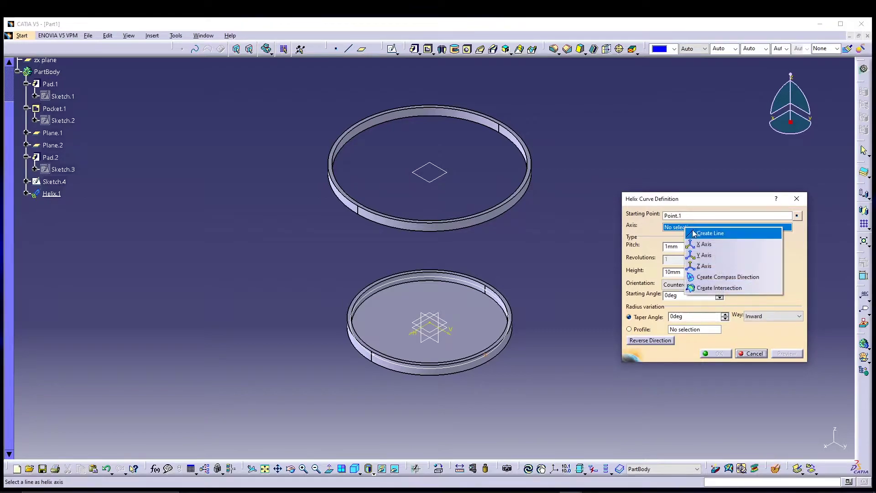
pyautogui.click(700, 266)
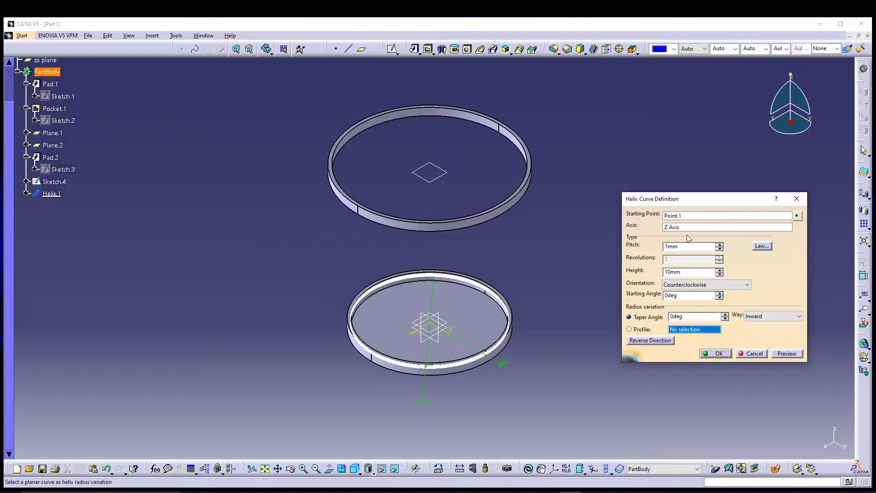
# Step: Set the helix pitch to 1140 mm, its height to 450 mm and its orientation to Clockwise
pyautogui.doubleClick(669, 246)
pyautogui.write('1140')
pyautogui.click(786, 351)
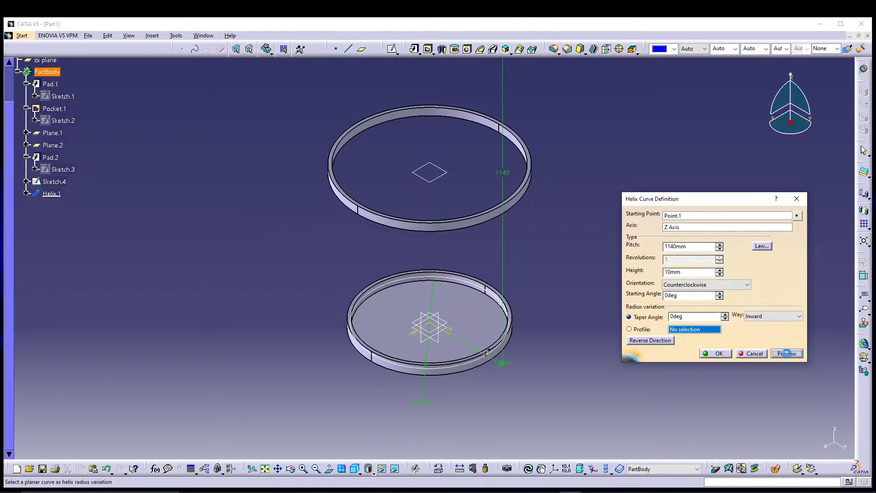
pyautogui.moveTo(561, 292); pyautogui.dragTo(548, 309, button='middle')
pyautogui.moveTo(701, 272); pyautogui.dragTo(632, 274)
pyautogui.write('450')
pyautogui.click(782, 354)
pyautogui.moveTo(540, 243); pyautogui.dragTo(475, 248, button='middle')
pyautogui.click(694, 284)
pyautogui.click(691, 300)
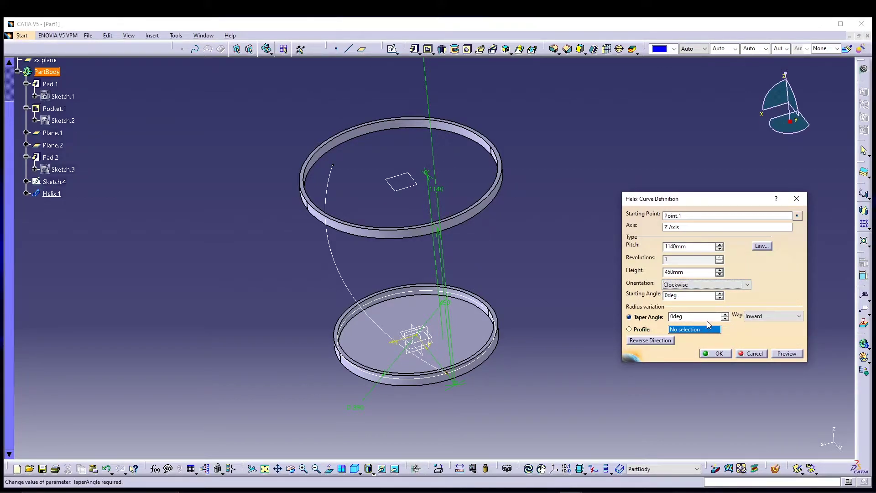
# Step: Give the helix a 6.4 deg taper angle directed Outward and create the curve
pyautogui.moveTo(699, 316); pyautogui.dragTo(649, 318)
pyautogui.write('6.4')
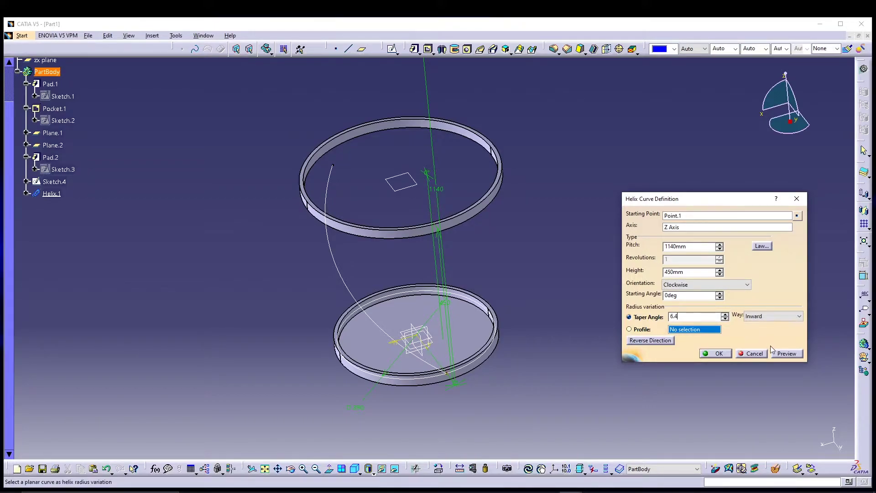
pyautogui.click(787, 354)
pyautogui.click(793, 317)
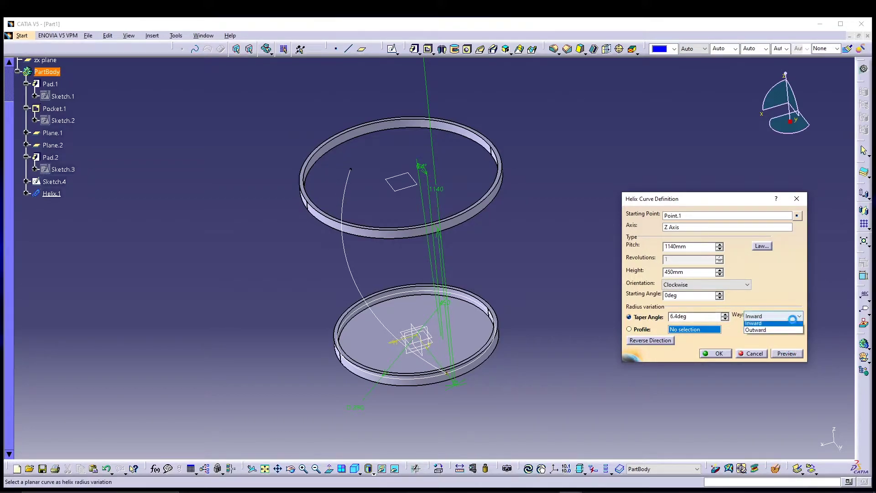
pyautogui.click(781, 329)
pyautogui.click(776, 355)
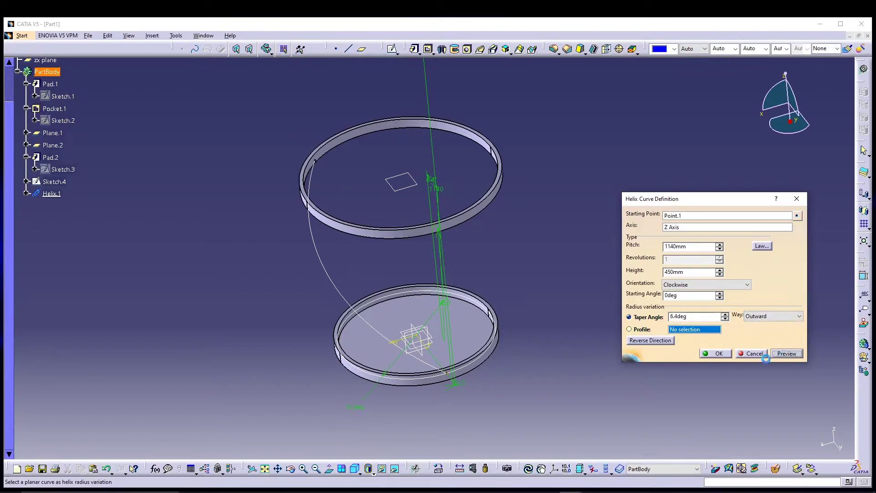
pyautogui.moveTo(524, 243); pyautogui.dragTo(475, 270, button='middle')
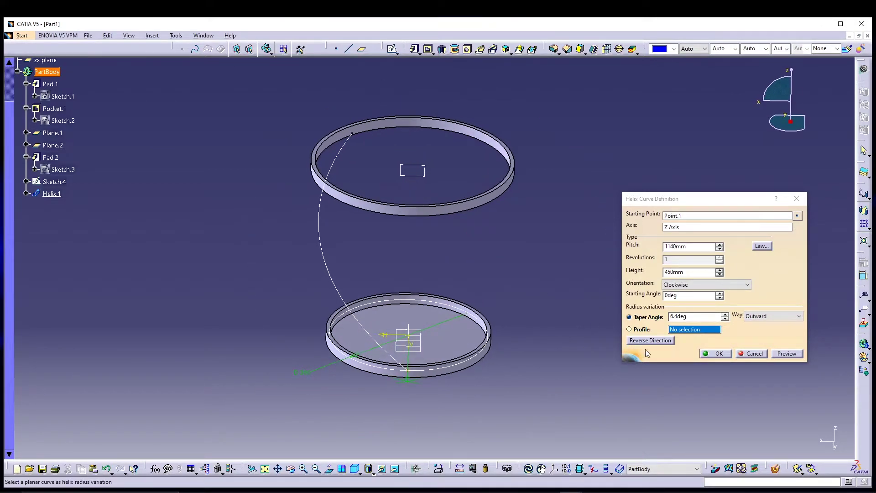
pyautogui.click(714, 355)
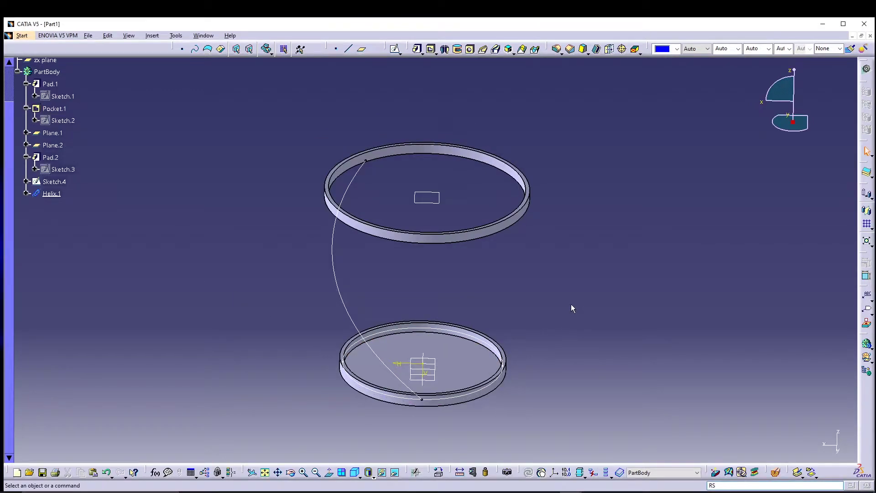
# Step: Start a second helix and create its starting point on the Sketch.4 circle, using the On curve type about 364 mm along it
pyautogui.moveTo(572, 308); pyautogui.dragTo(550, 276, button='middle')
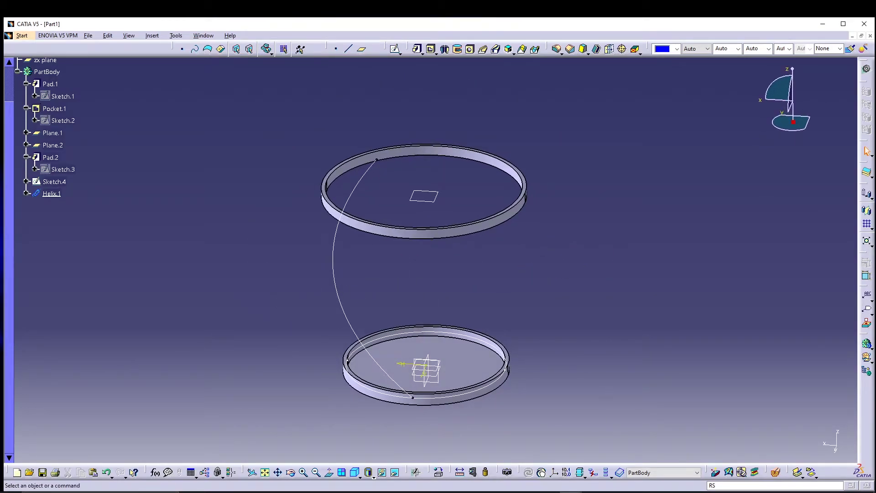
pyautogui.moveTo(733, 486); pyautogui.dragTo(660, 489)
pyautogui.write('c:helix')
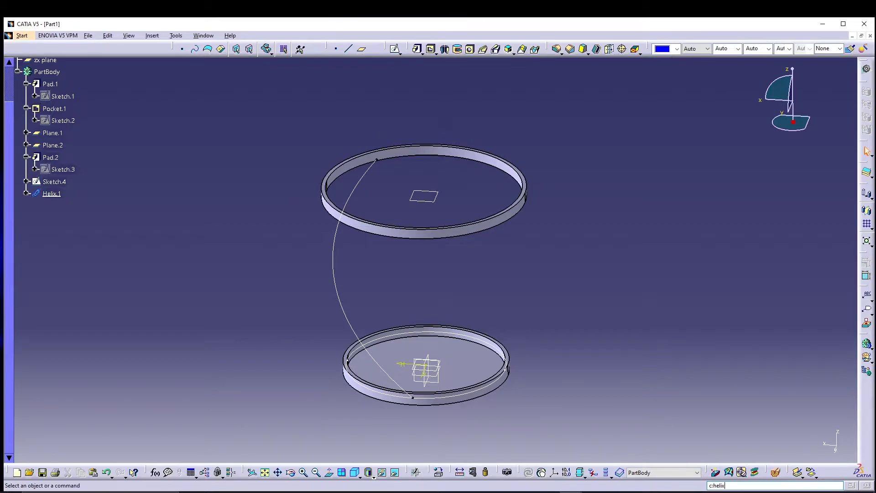
pyautogui.press('Return')
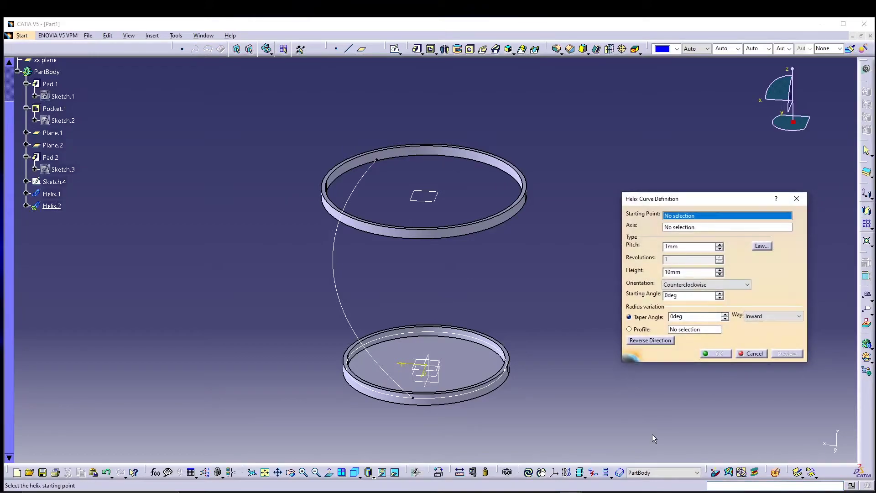
pyautogui.moveTo(713, 202); pyautogui.dragTo(706, 218)
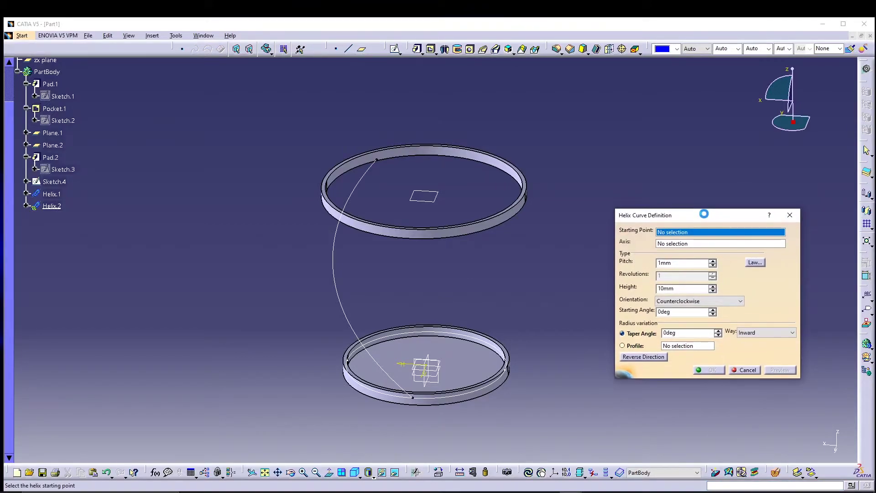
pyautogui.rightClick(679, 234)
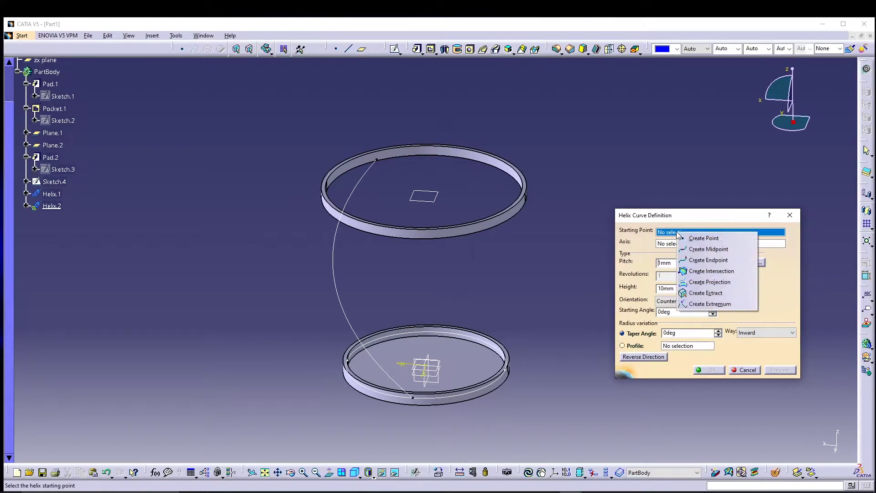
pyautogui.click(702, 238)
pyautogui.click(504, 385)
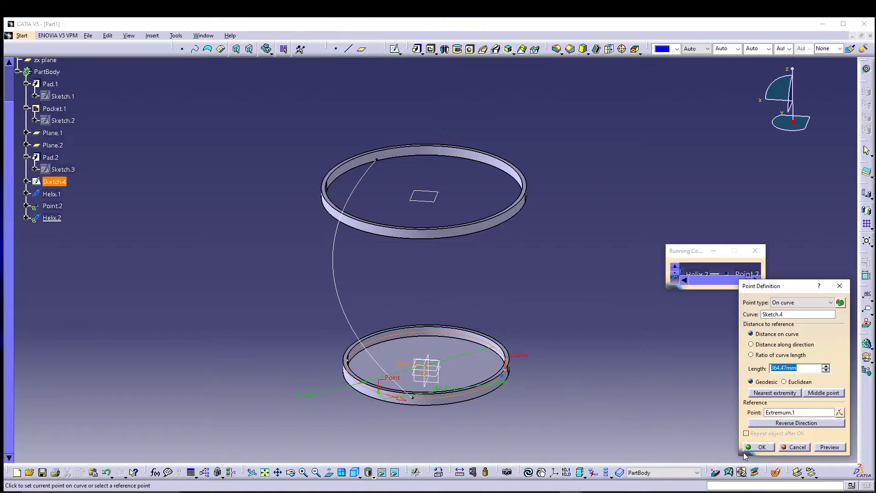
pyautogui.click(758, 447)
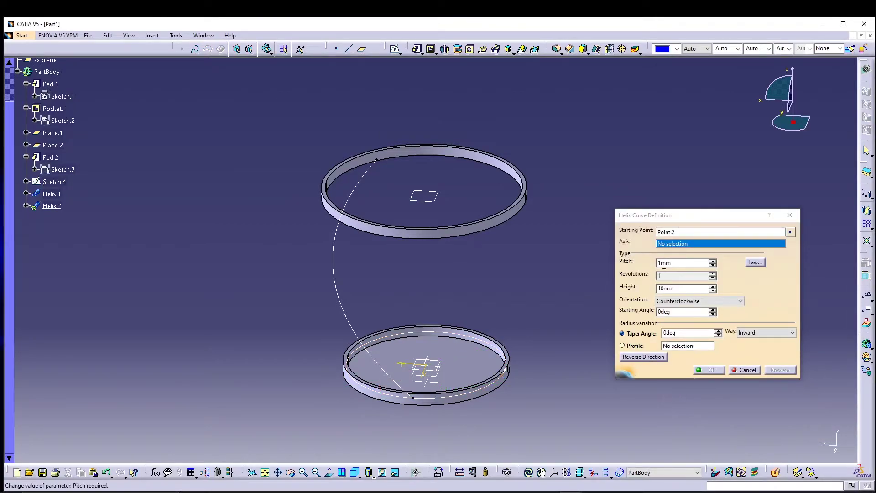
# Step: Set the Z Axis as the second helix's axis, with a pitch of 1140 mm and a height of 450 mm
pyautogui.rightClick(675, 245)
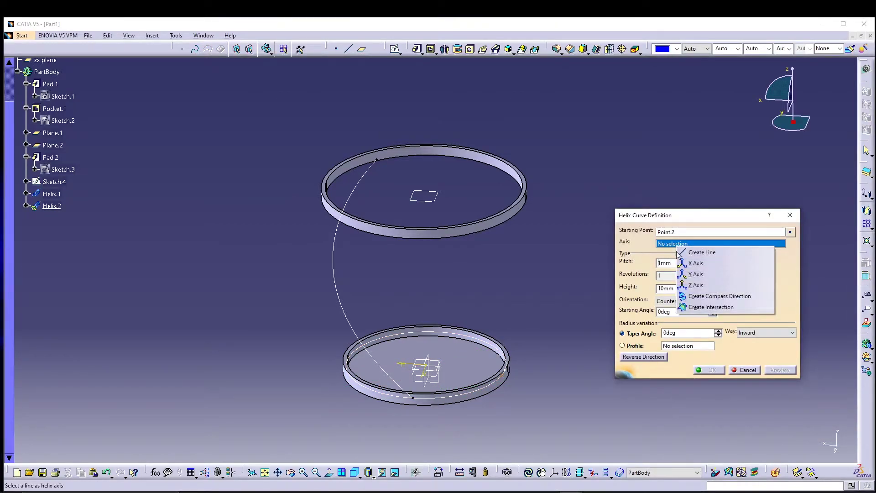
pyautogui.click(696, 284)
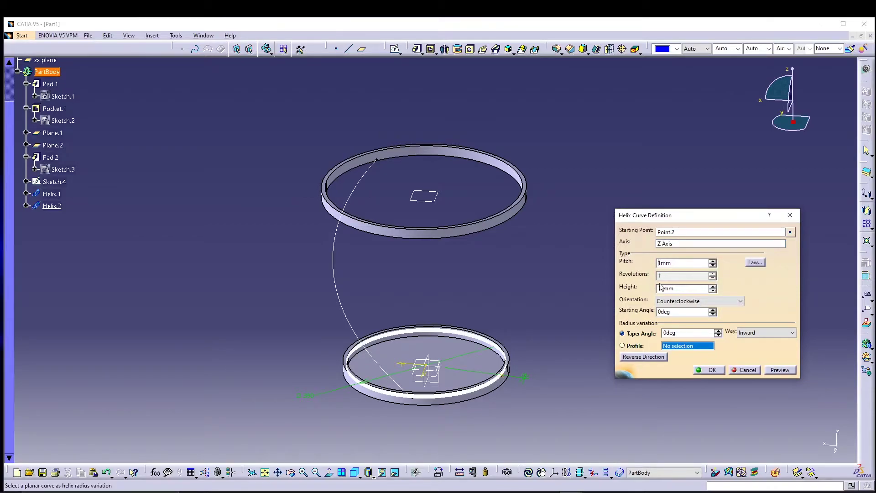
pyautogui.moveTo(685, 264); pyautogui.dragTo(620, 267)
pyautogui.write('1140')
pyautogui.moveTo(685, 286); pyautogui.dragTo(636, 291)
pyautogui.write('450')
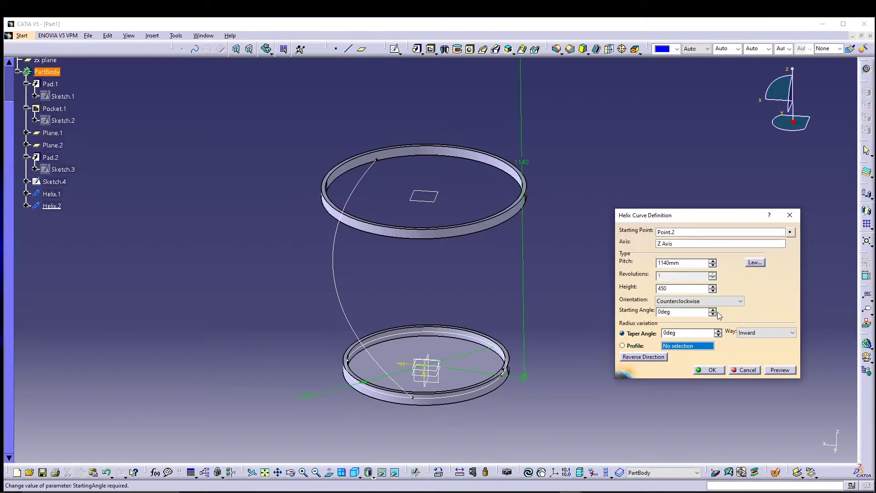
pyautogui.click(779, 370)
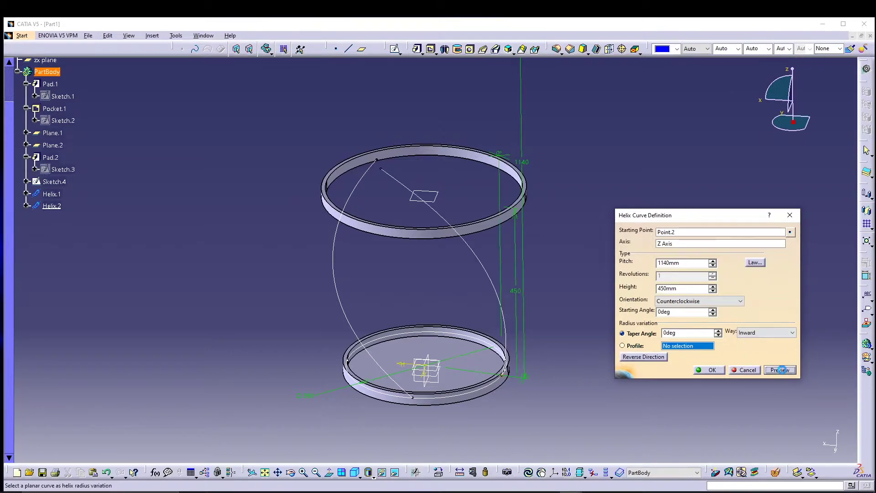
# Step: Taper the second helix by 6.4 deg in the Outward direction, keeping it counterclockwise, and create the curve
pyautogui.moveTo(692, 335); pyautogui.dragTo(622, 335)
pyautogui.click(791, 370)
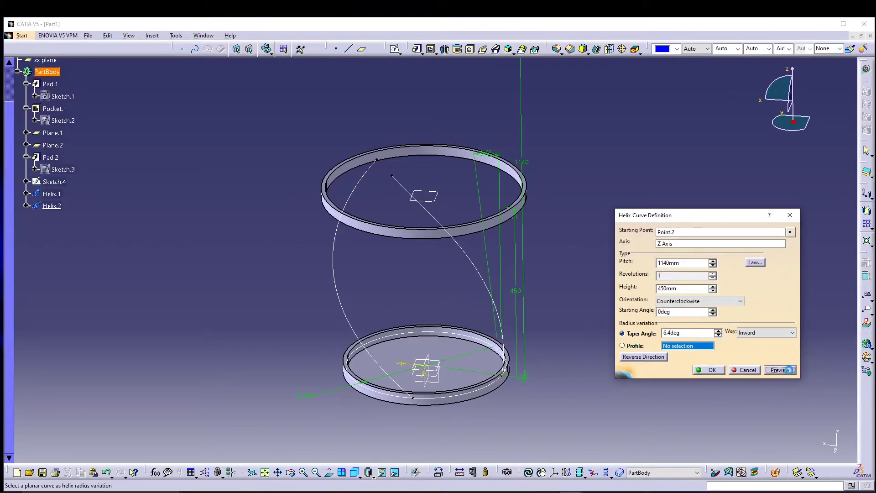
pyautogui.click(771, 337)
pyautogui.click(768, 346)
pyautogui.click(779, 371)
pyautogui.moveTo(567, 279); pyautogui.dragTo(411, 282, button='middle')
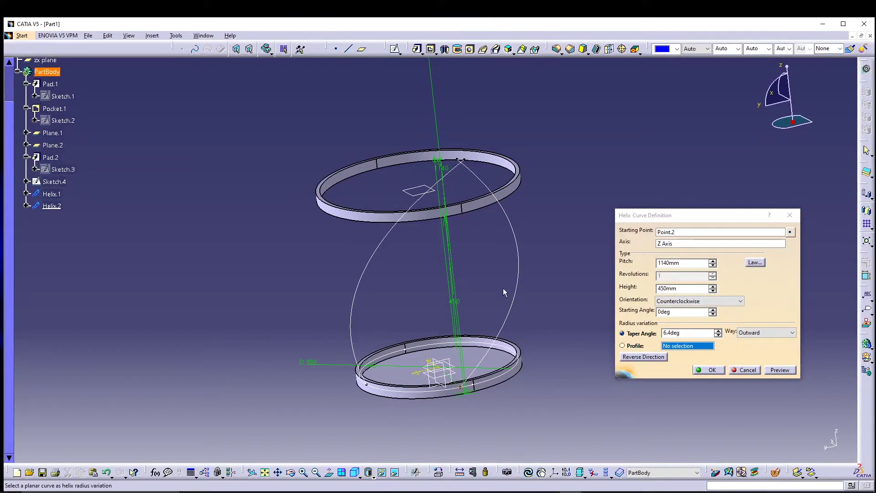
pyautogui.moveTo(434, 270); pyautogui.dragTo(442, 349, button='middle')
pyautogui.moveTo(399, 319)
pyautogui.mouseDown(button='middle')
pyautogui.moveTo(419, 307)
pyautogui.moveTo(412, 311)
pyautogui.mouseUp(button='middle')
pyautogui.click(710, 370)
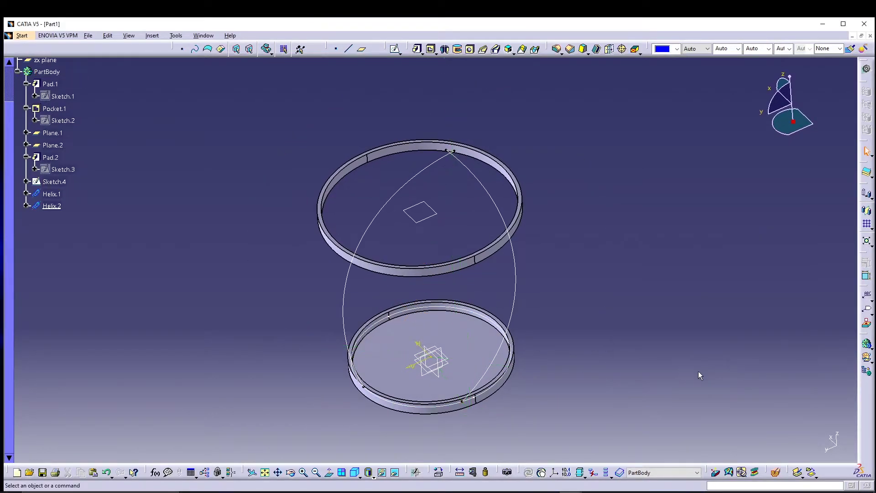
# Step: Create a reference plane normal to Helix.1 at the curve's upper end point
pyautogui.moveTo(603, 292); pyautogui.dragTo(579, 281, button='middle')
pyautogui.write('RS')
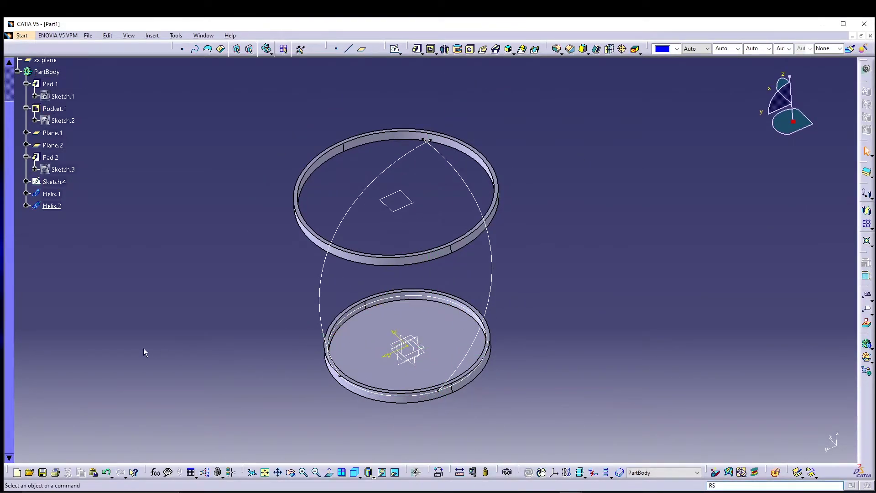
pyautogui.moveTo(207, 294); pyautogui.dragTo(501, 261, button='middle')
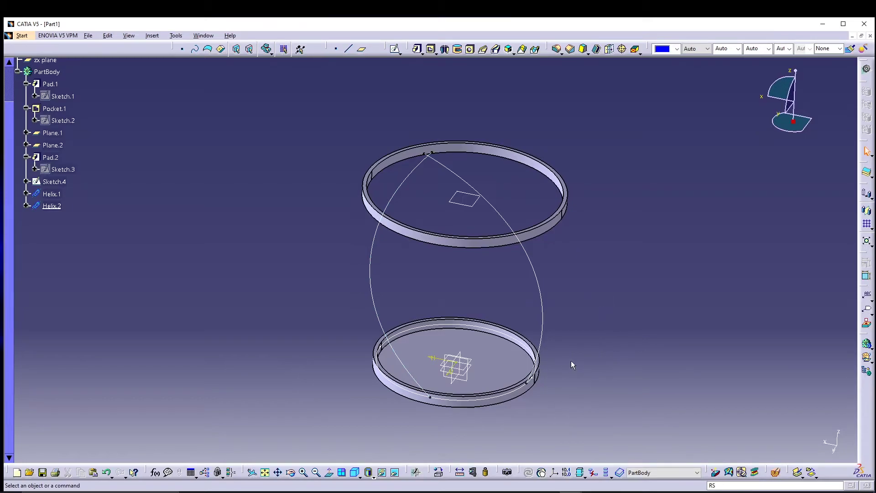
pyautogui.click(361, 49)
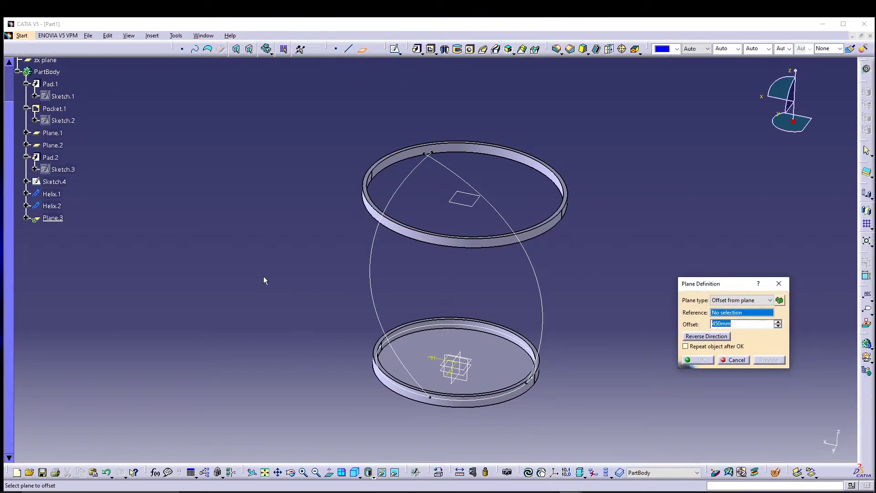
pyautogui.click(53, 194)
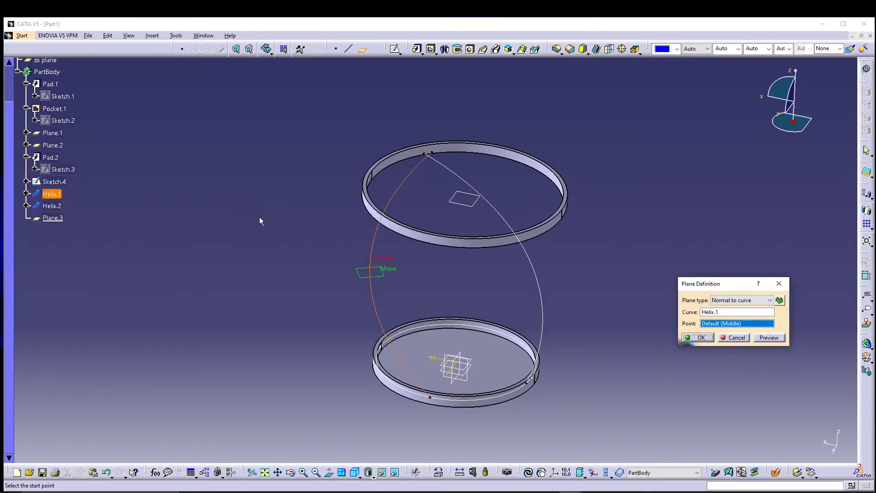
pyautogui.click(431, 154)
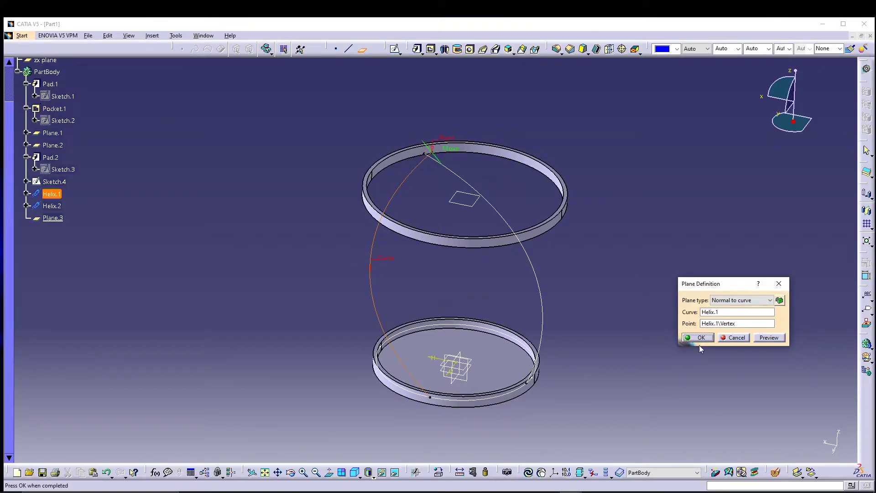
pyautogui.press('Return')
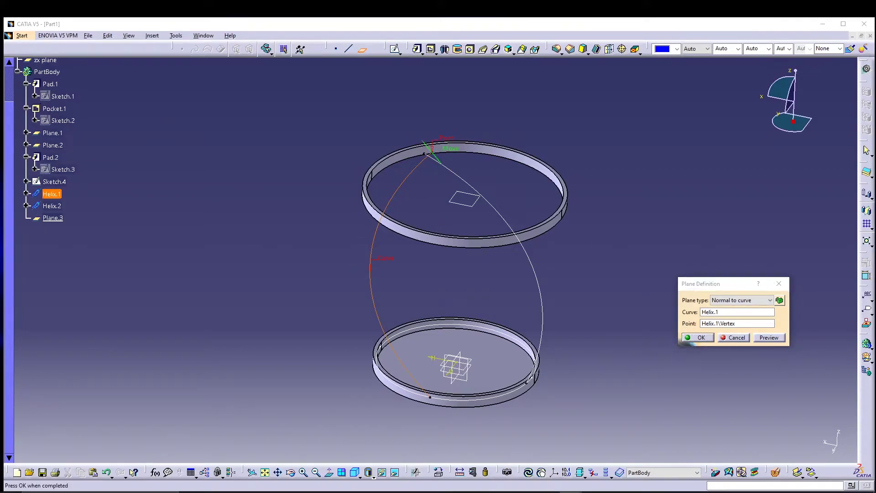
pyautogui.click(699, 340)
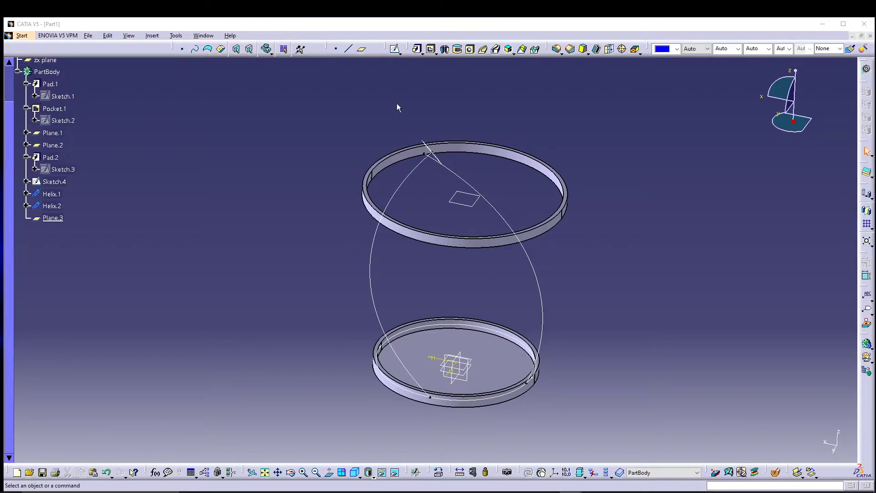
# Step: Open a sketch on Plane.3 and draw a circle about 66 mm in diameter away from the rims
pyautogui.click(53, 218)
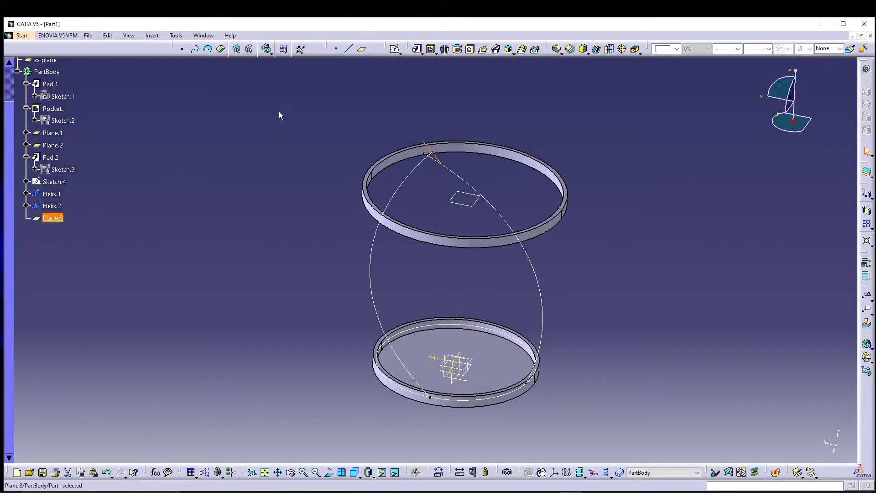
pyautogui.click(394, 49)
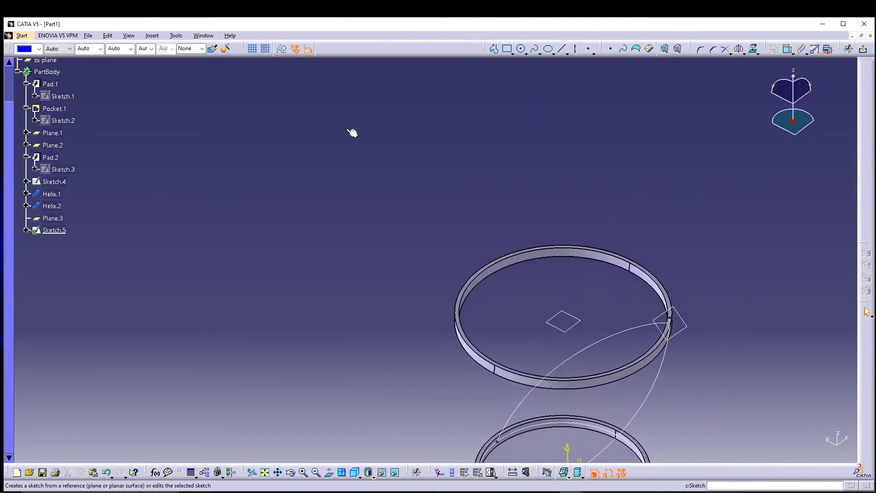
pyautogui.click(521, 49)
pyautogui.click(372, 204)
pyautogui.click(384, 198)
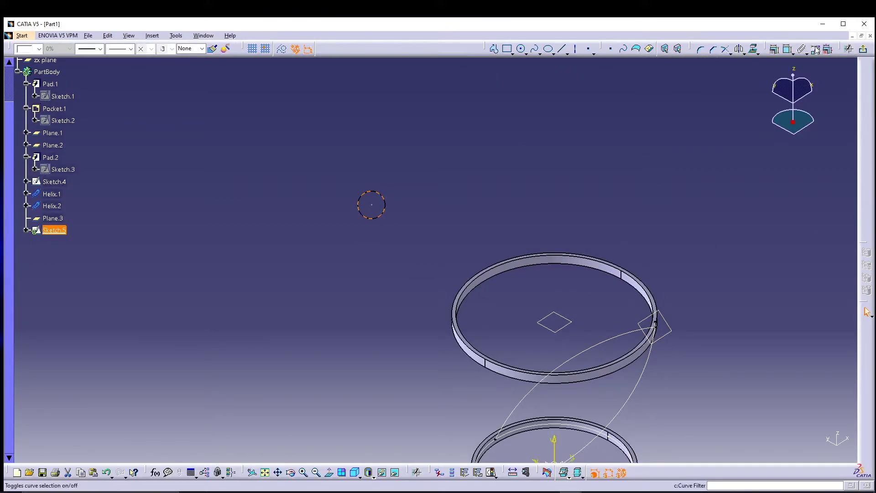
# Step: Dimension the circle on Plane.3 with a diameter of 5 mm
pyautogui.click(788, 49)
pyautogui.click(383, 195)
pyautogui.click(414, 166)
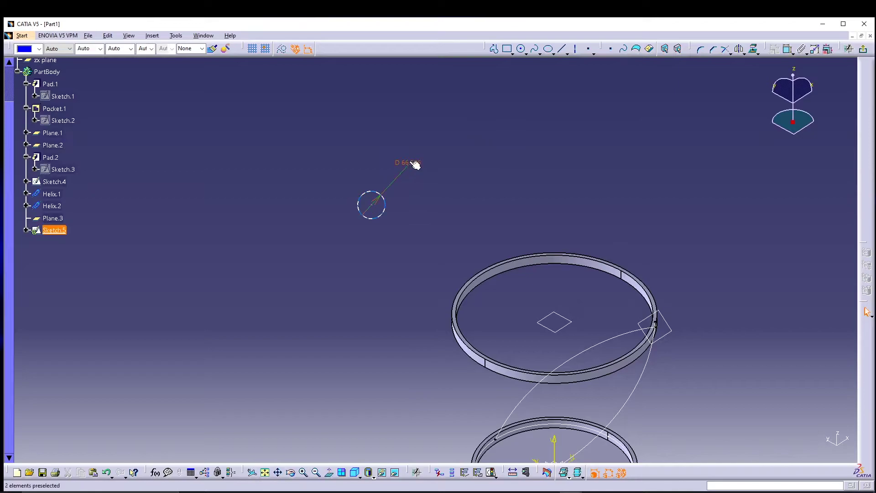
pyautogui.doubleClick(411, 163)
pyautogui.write('5')
pyautogui.press('Return')
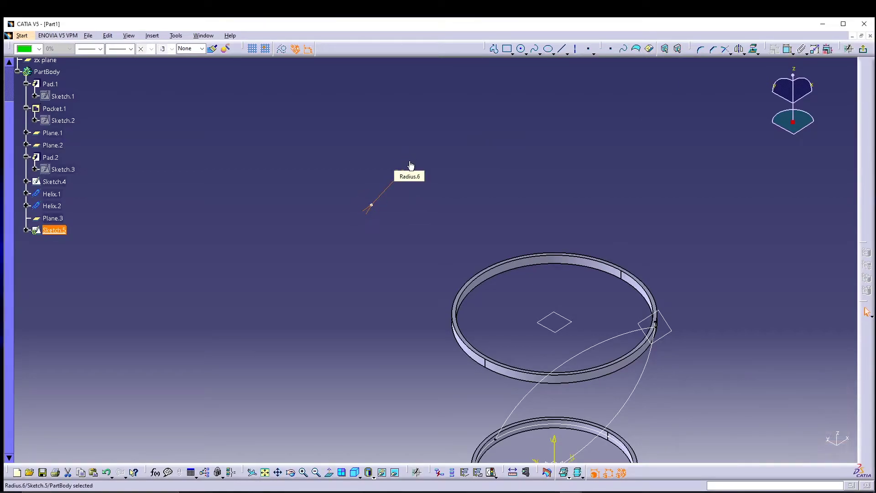
pyautogui.click(380, 339)
pyautogui.moveTo(367, 289)
pyautogui.mouseDown(button='middle')
pyautogui.moveTo(390, 342)
pyautogui.moveTo(352, 287)
pyautogui.moveTo(408, 308)
pyautogui.mouseUp(button='middle')
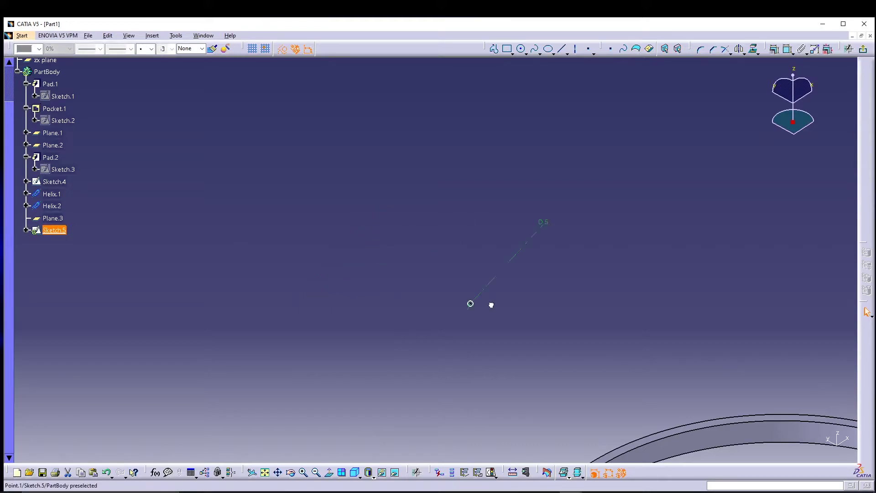
pyautogui.click(779, 352)
pyautogui.moveTo(748, 385); pyautogui.dragTo(349, 185, button='middle')
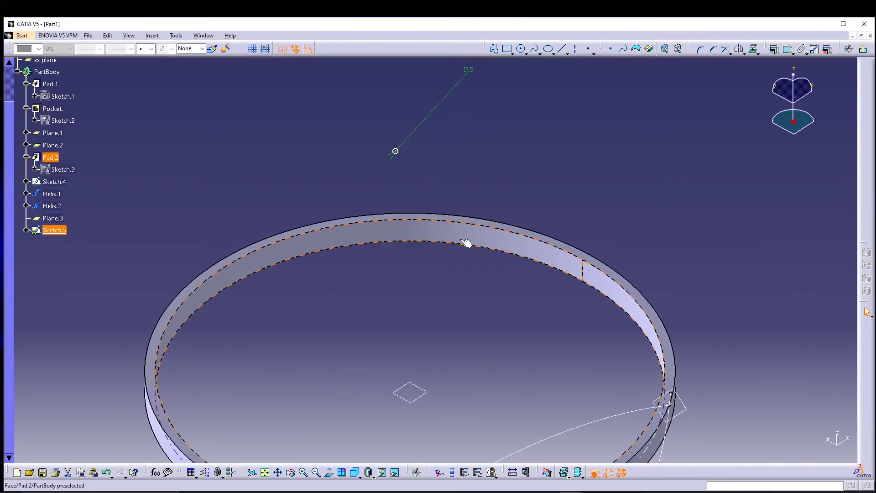
# Step: Make the 5 mm circle's centre coincident with Helix.1's upper end point and exit the sketch
pyautogui.keyDown('ctrl'); pyautogui.click(669, 405); pyautogui.keyUp('ctrl')
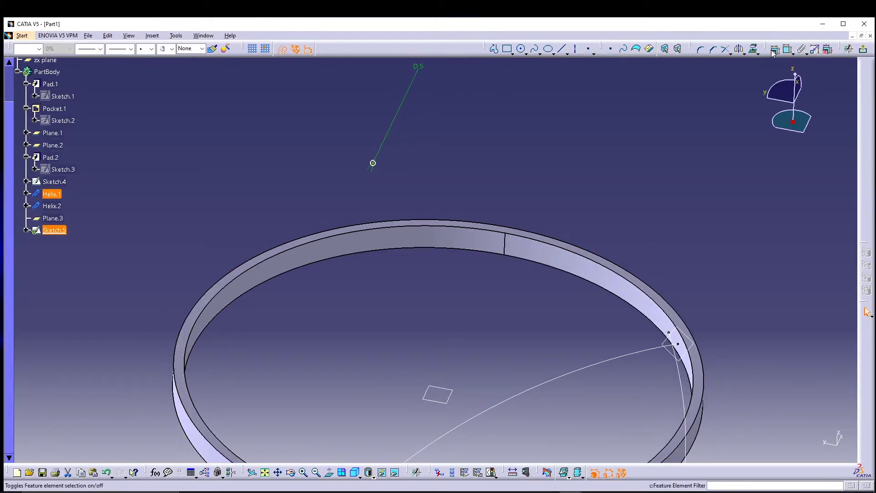
pyautogui.click(775, 49)
pyautogui.click(812, 363)
pyautogui.click(799, 450)
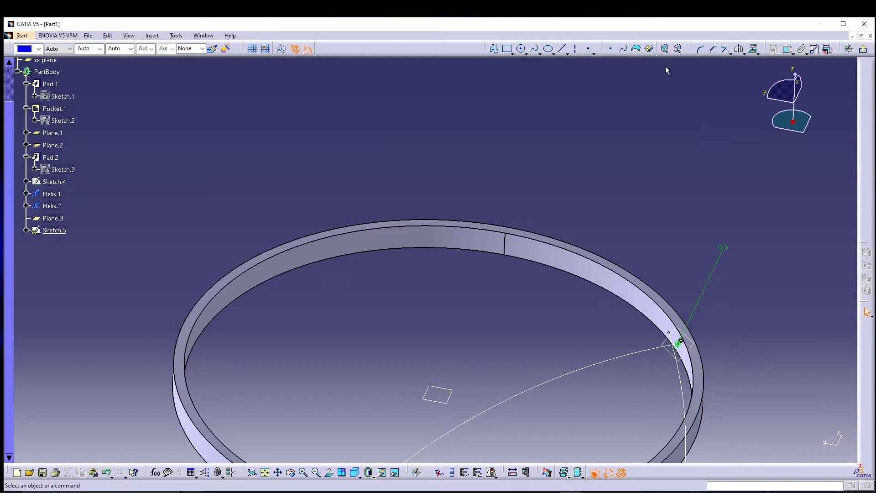
pyautogui.click(864, 49)
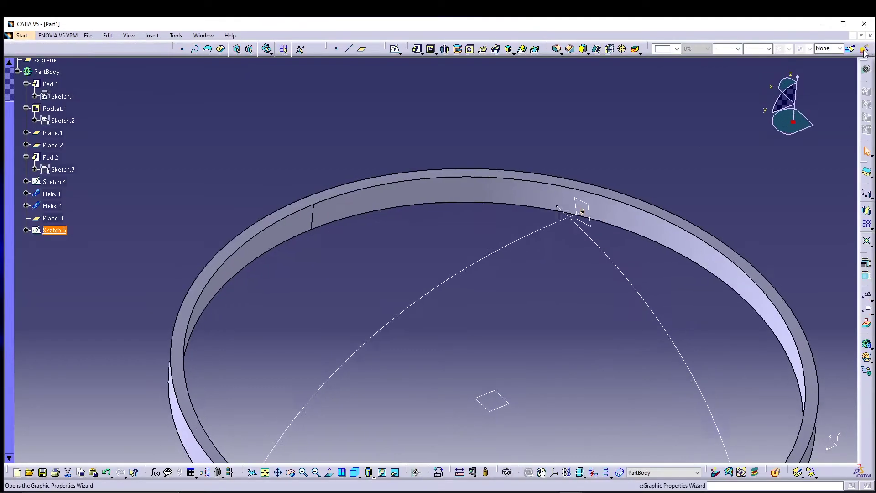
# Step: Create a rib sweeping the Sketch.5 circle along Helix.1 with the Keep angle profile control
pyautogui.moveTo(459, 323); pyautogui.dragTo(472, 406, button='middle')
pyautogui.moveTo(473, 405); pyautogui.dragTo(460, 327, button='middle')
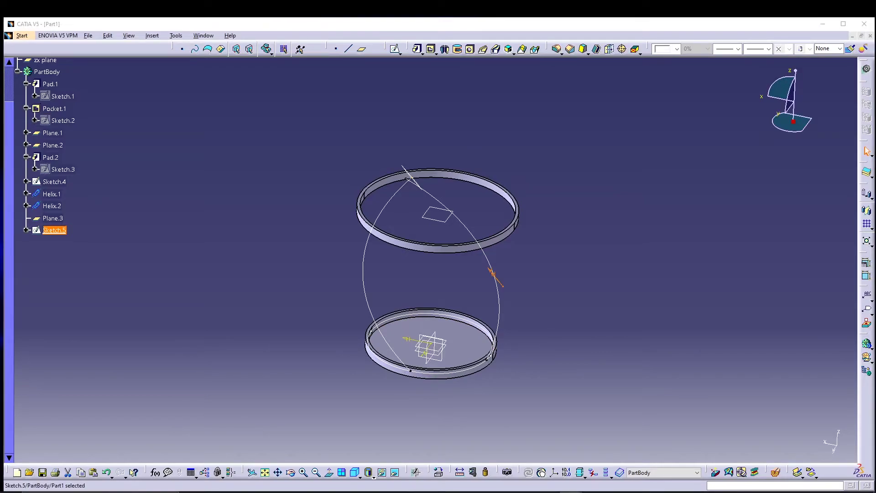
pyautogui.click(483, 48)
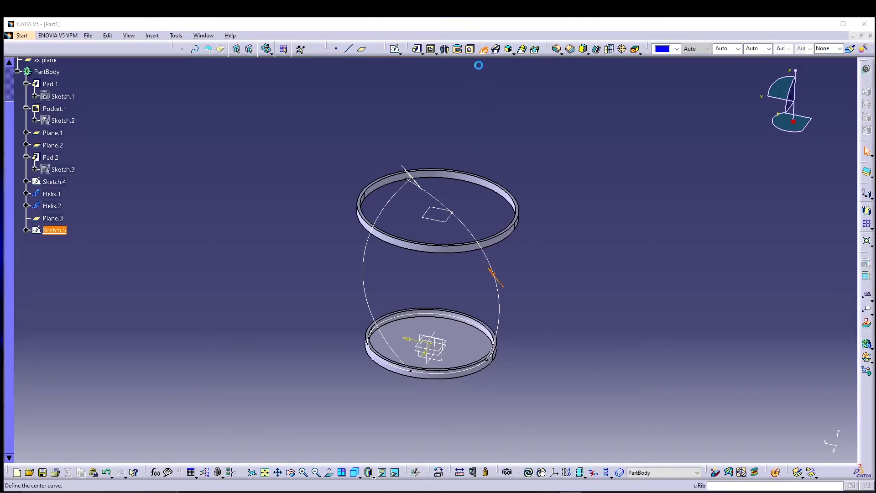
pyautogui.moveTo(413, 201)
pyautogui.mouseDown(button='middle')
pyautogui.moveTo(399, 259)
pyautogui.moveTo(399, 218)
pyautogui.moveTo(426, 254)
pyautogui.mouseUp(button='middle')
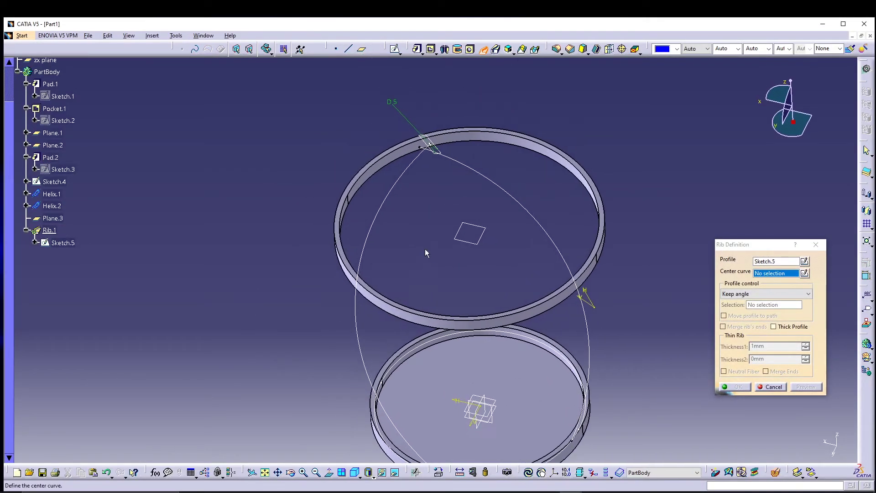
pyautogui.click(411, 174)
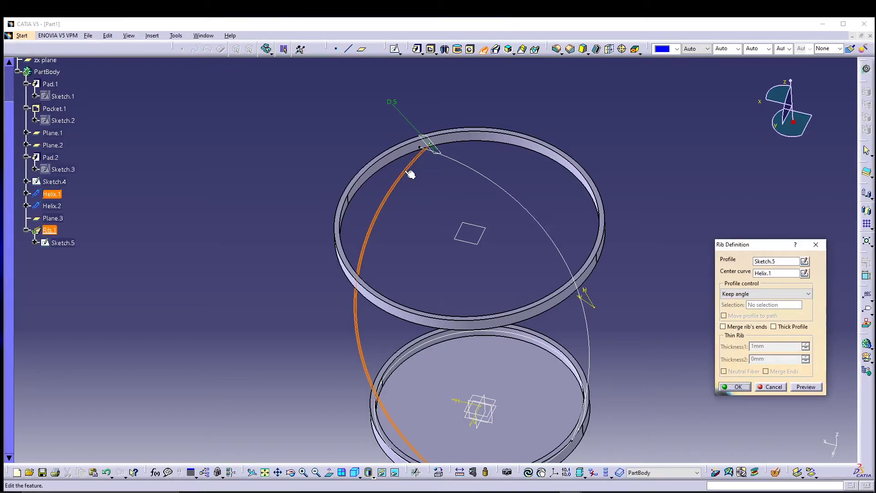
pyautogui.click(737, 387)
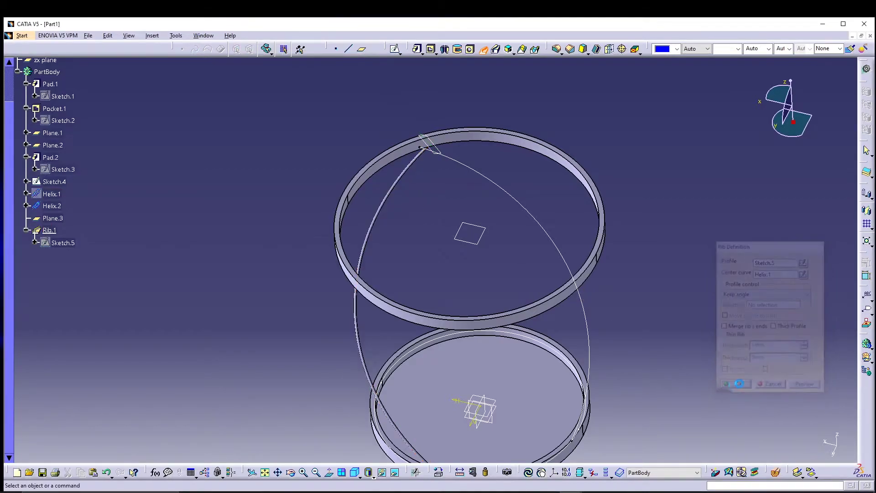
# Step: Create a reference plane normal to Helix.2 at the curve's upper end point
pyautogui.moveTo(675, 405); pyautogui.dragTo(608, 374, button='middle')
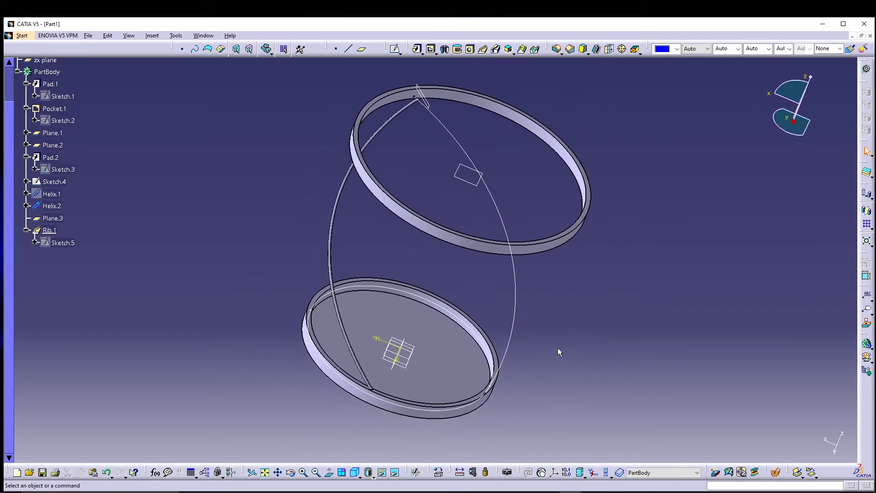
pyautogui.click(355, 472)
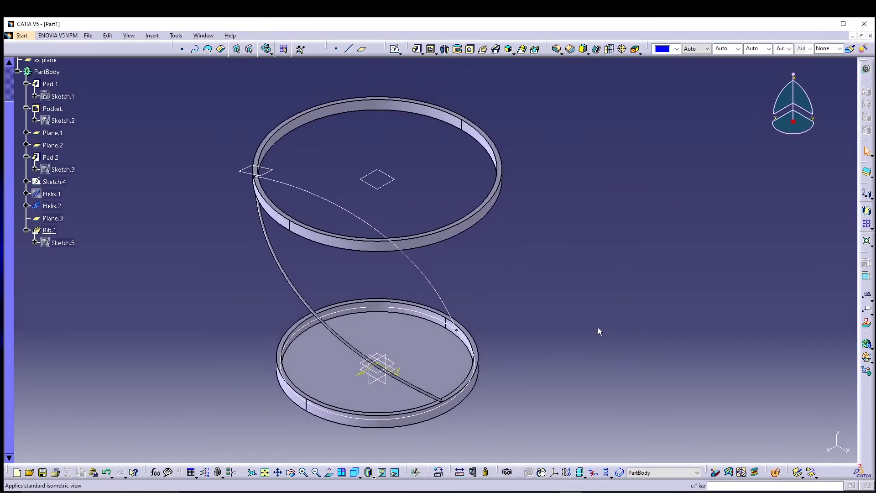
pyautogui.moveTo(617, 328); pyautogui.dragTo(629, 328, button='middle')
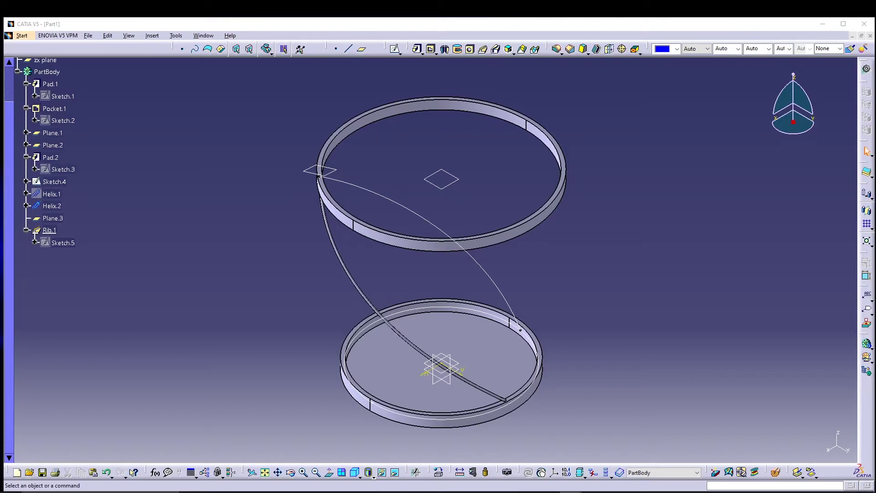
pyautogui.click(363, 50)
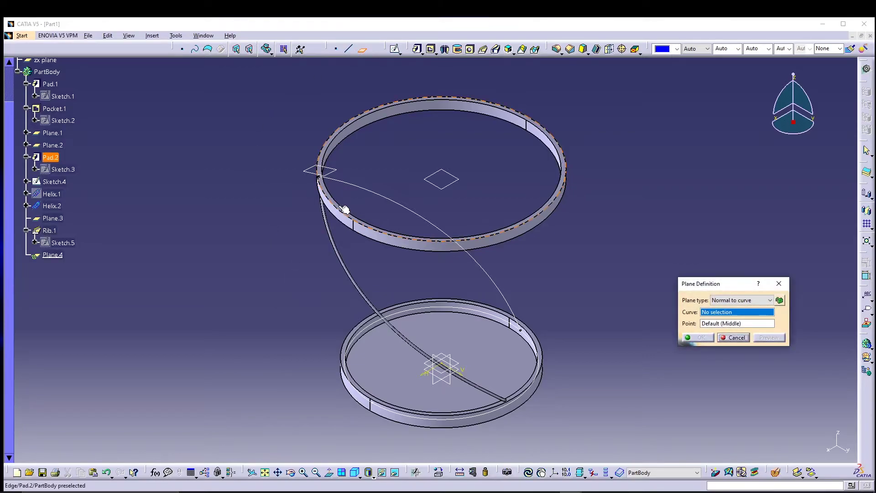
pyautogui.click(365, 190)
pyautogui.moveTo(297, 201); pyautogui.dragTo(548, 256, button='middle')
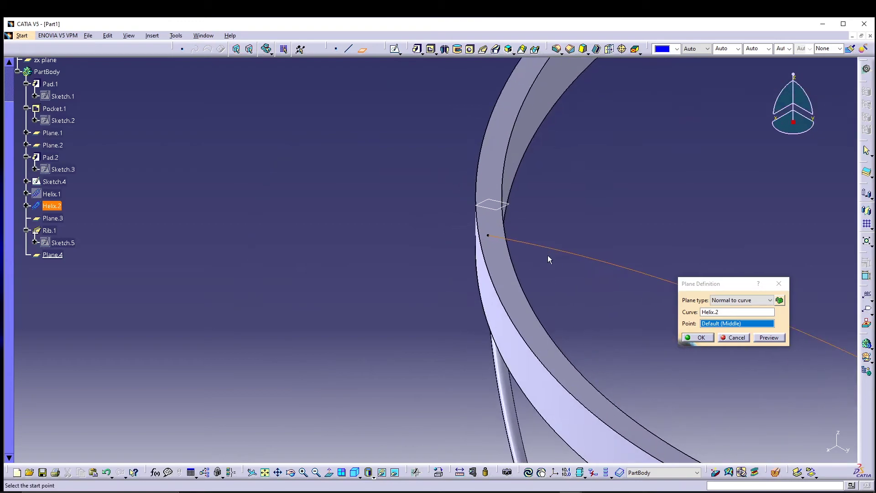
pyautogui.click(488, 236)
pyautogui.click(698, 338)
# Step: Open a sketch on Plane.4 and draw a circle about 5.6 mm in diameter outside the upper rim
pyautogui.click(500, 245)
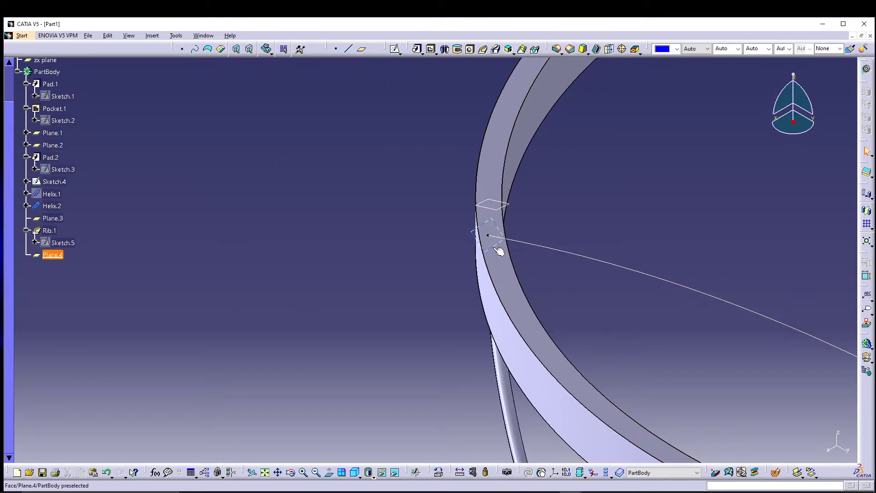
pyautogui.click(396, 49)
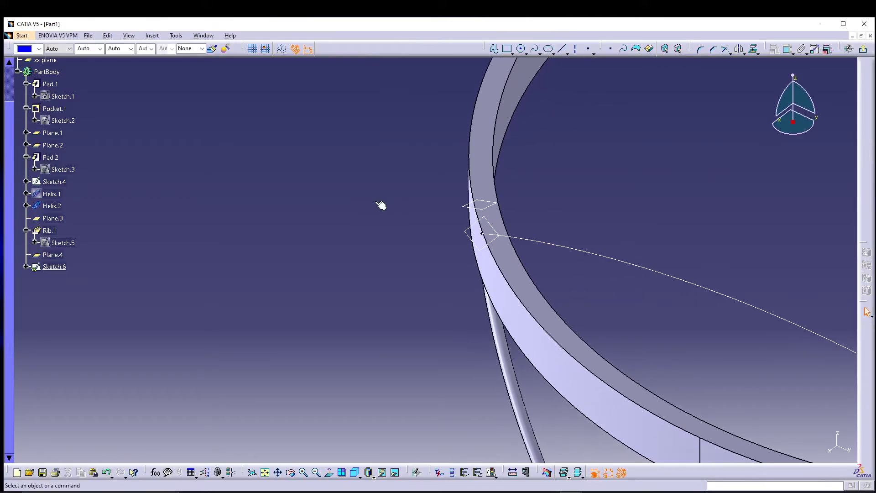
pyautogui.click(521, 48)
pyautogui.click(405, 212)
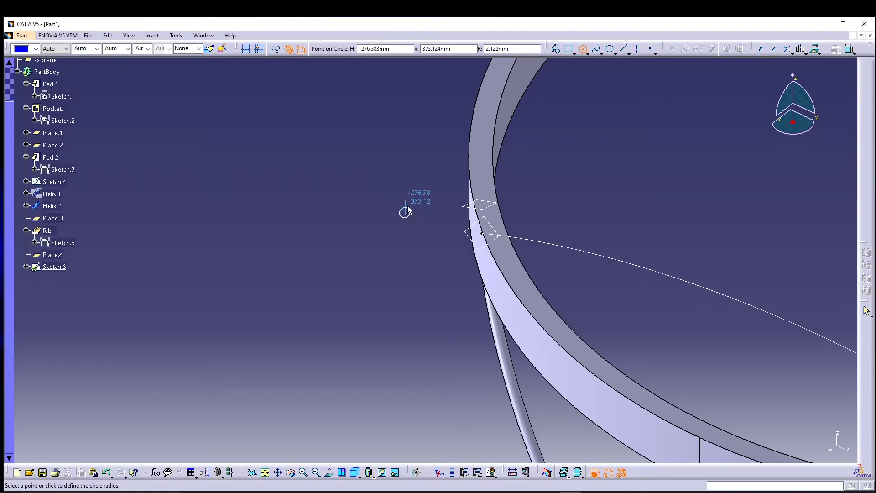
pyautogui.click(405, 206)
# Step: Dimension the circle on Plane.4 with a diameter of 5 mm
pyautogui.click(788, 49)
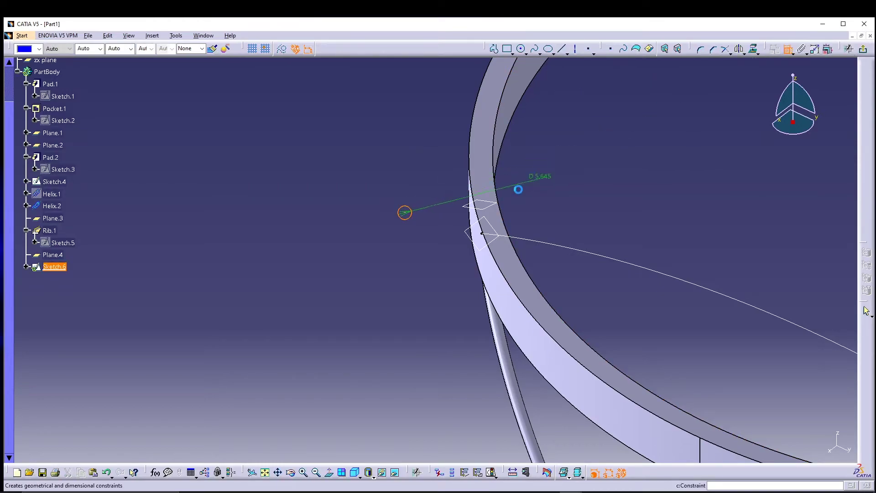
pyautogui.click(436, 221)
pyautogui.doubleClick(436, 221)
pyautogui.write('5')
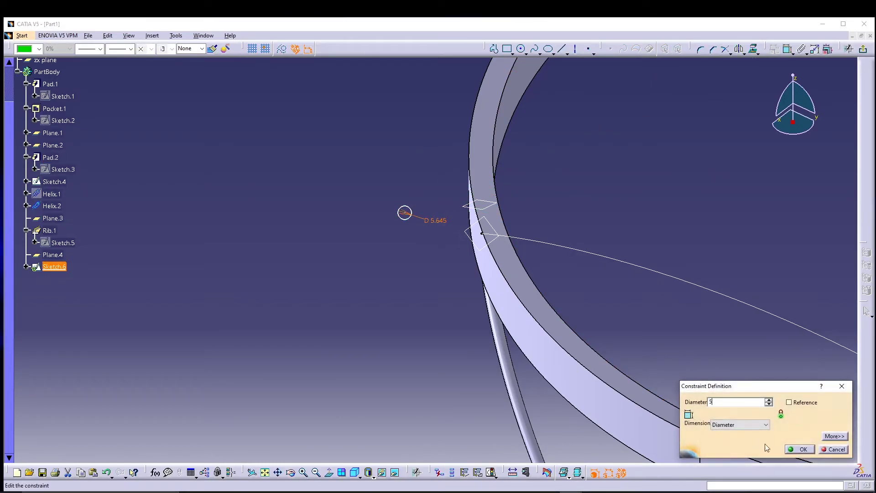
pyautogui.click(805, 451)
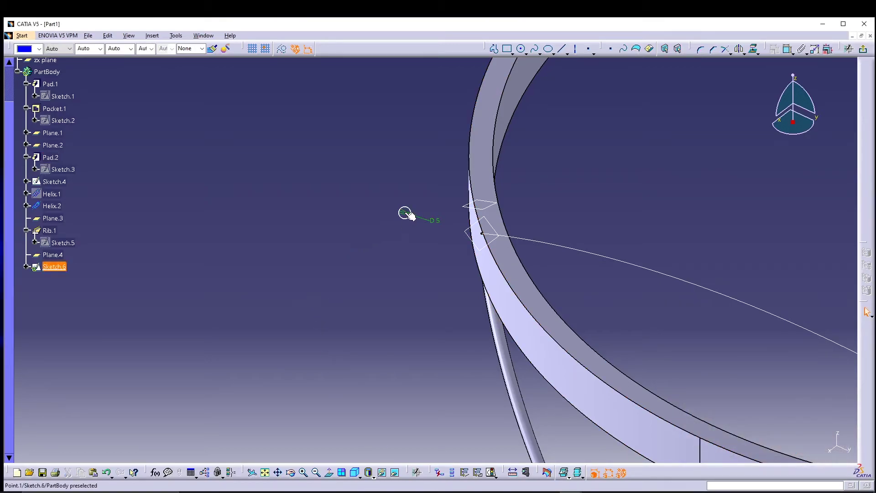
# Step: Make the circle's centre coincident with Helix.2's upper end point and exit the sketch on Plane.4
pyautogui.keyDown('ctrl'); pyautogui.click(482, 233); pyautogui.keyUp('ctrl')
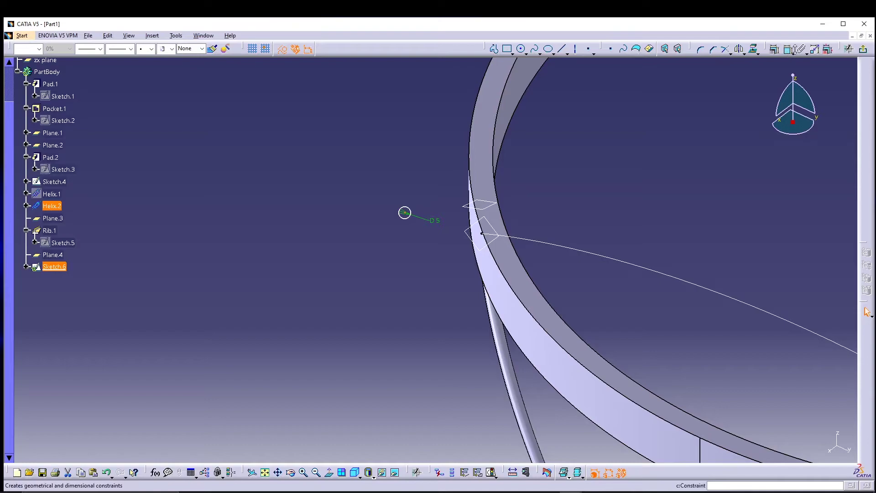
pyautogui.click(786, 50)
pyautogui.click(806, 361)
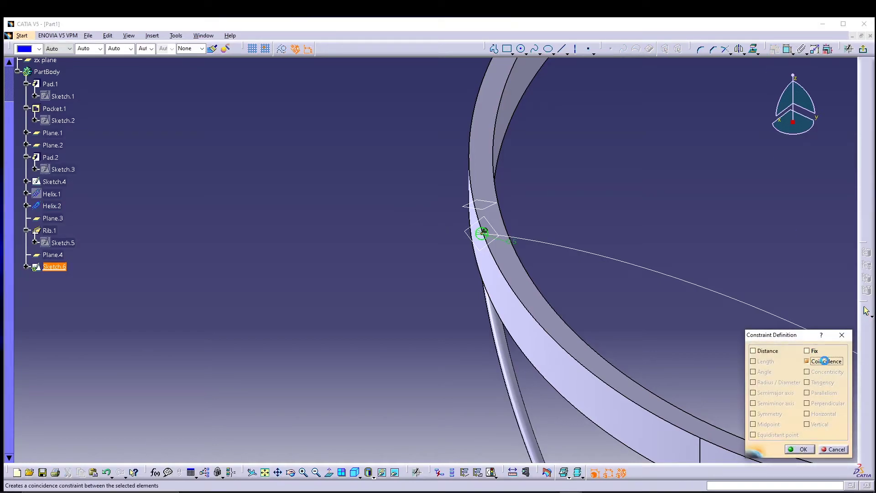
pyautogui.click(799, 449)
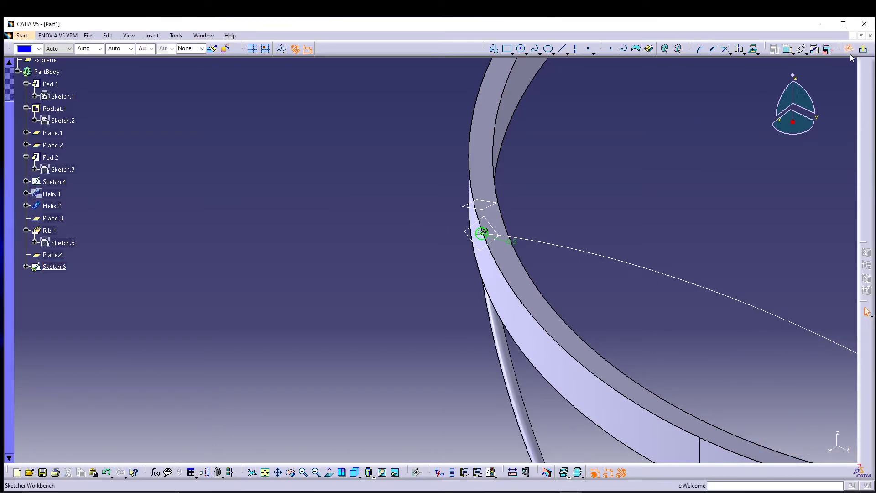
pyautogui.click(864, 51)
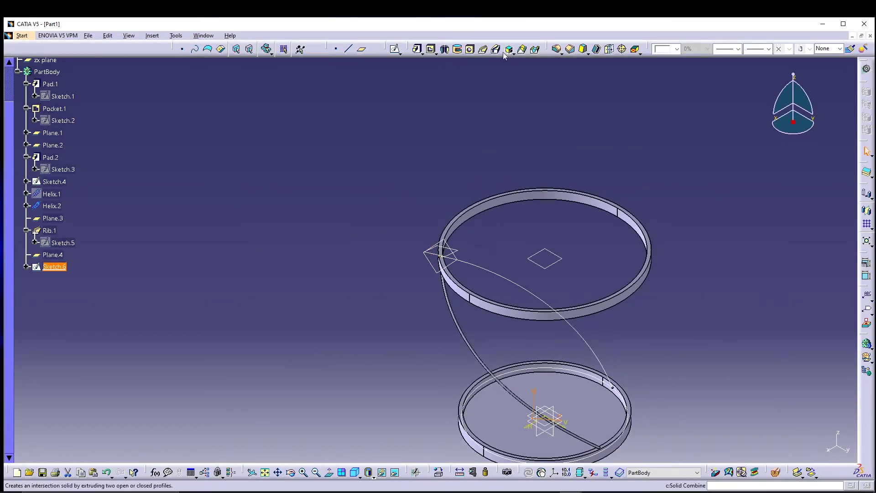
# Step: Create a rib sweeping the Sketch.6 circle along Helix.2 with the Keep angle profile control
pyautogui.click(485, 49)
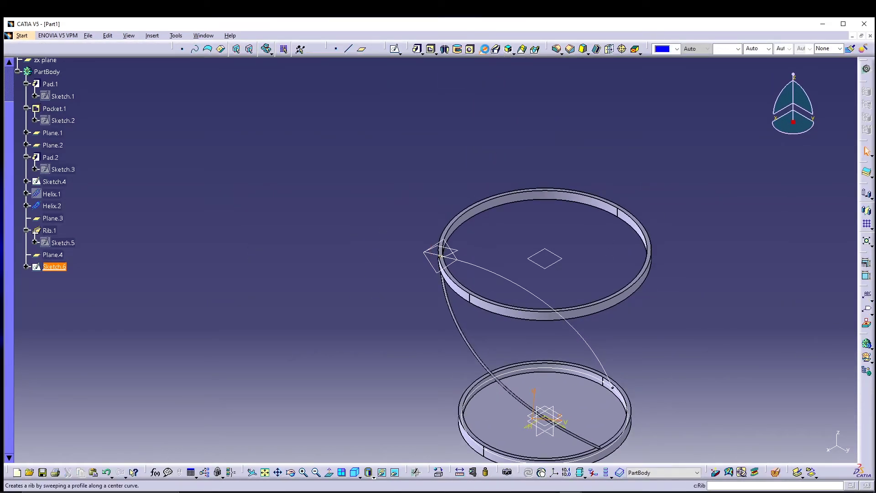
pyautogui.click(494, 274)
pyautogui.click(806, 390)
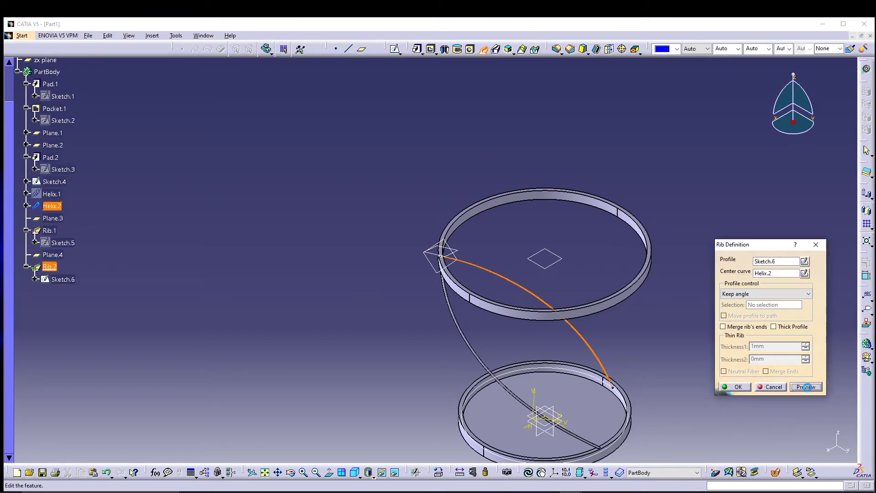
pyautogui.click(742, 388)
# Step: Set up a circular pattern of Rib.1 as a complete crown with 40 instances
pyautogui.moveTo(692, 317); pyautogui.dragTo(525, 263, button='middle')
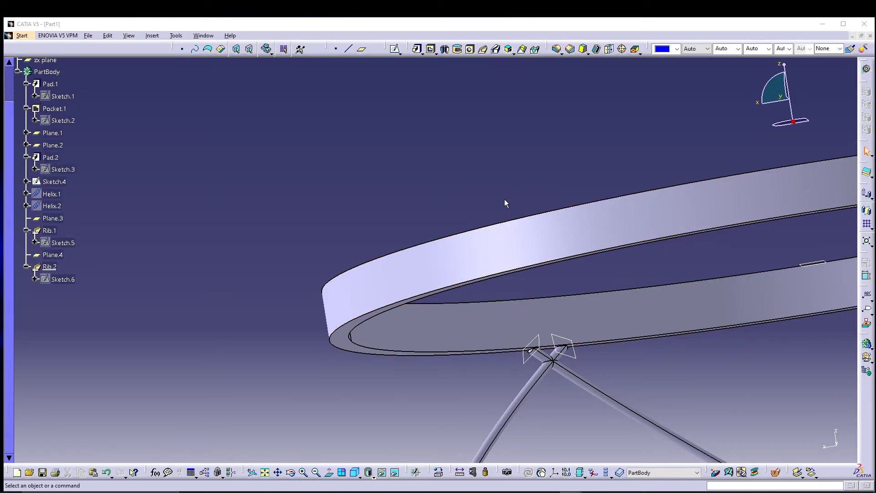
pyautogui.moveTo(467, 163); pyautogui.dragTo(438, 227, button='middle')
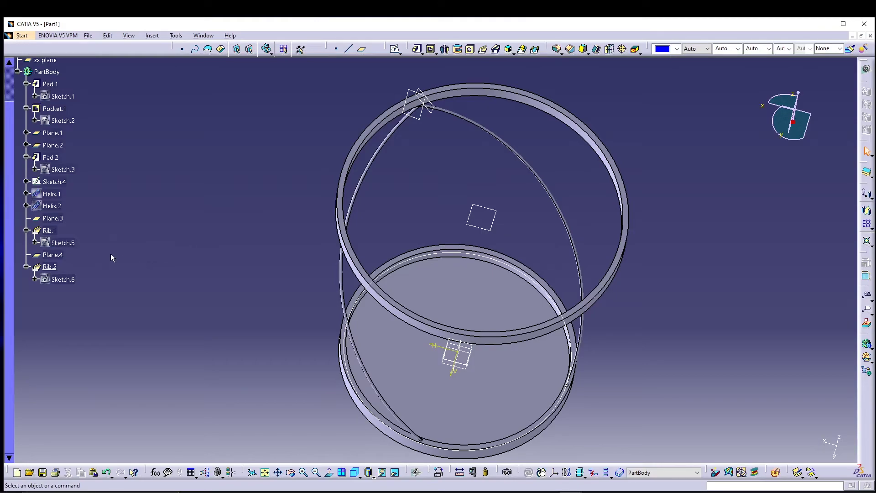
pyautogui.click(48, 231)
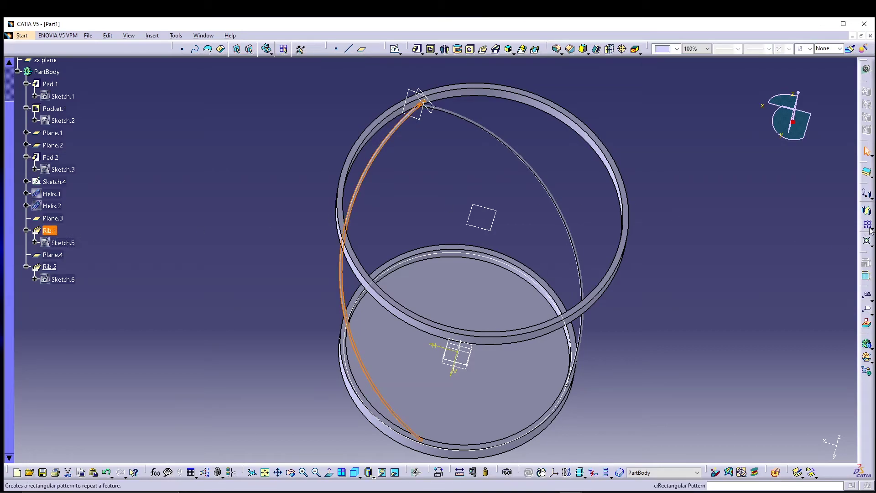
pyautogui.click(871, 228)
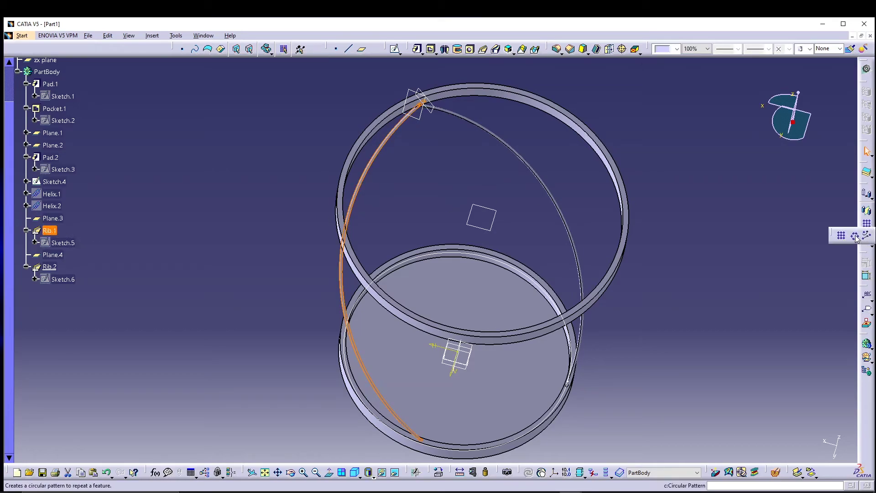
pyautogui.click(854, 237)
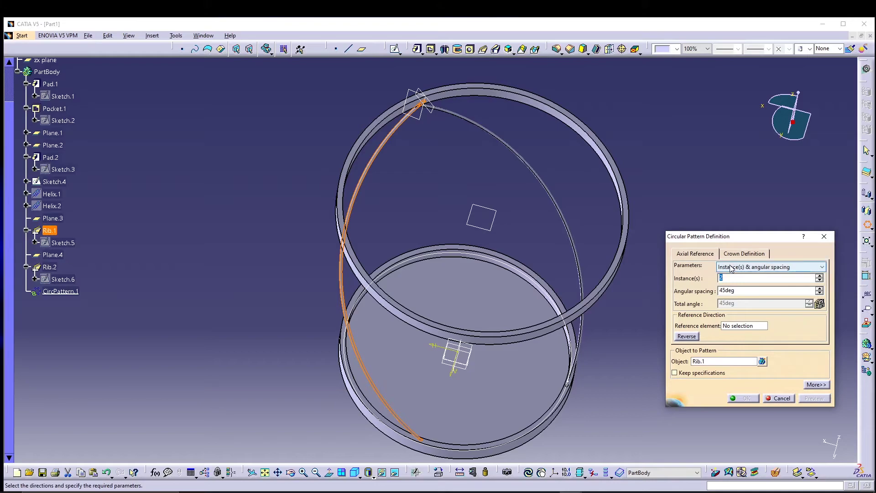
pyautogui.click(730, 266)
pyautogui.click(730, 291)
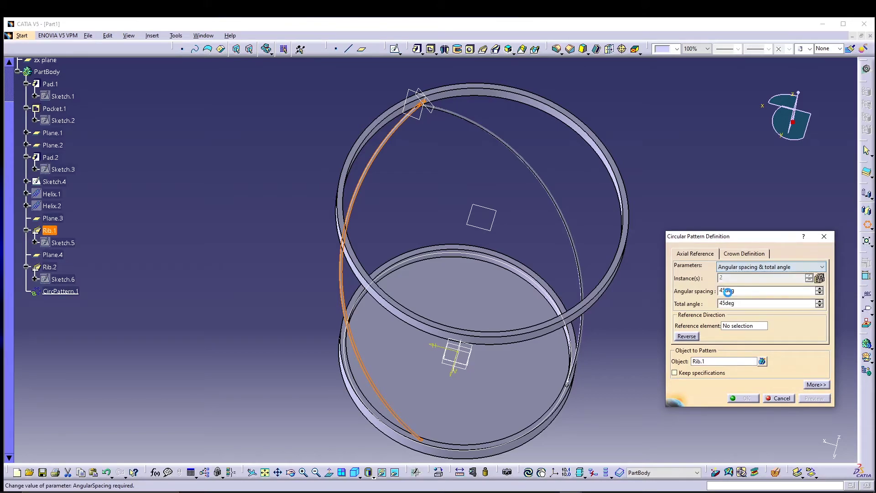
pyautogui.click(738, 273)
pyautogui.click(736, 302)
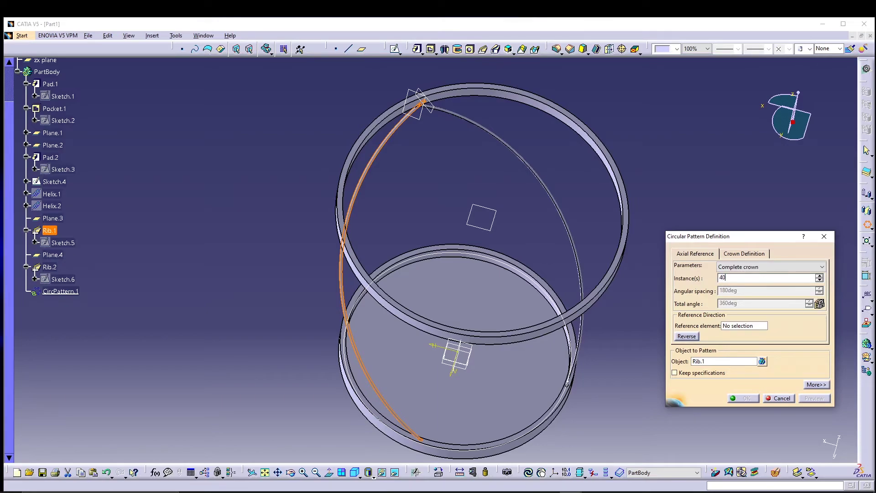
# Step: Use the Z axis as the reference direction for Rib.1's circular pattern and create the pattern
pyautogui.rightClick(743, 327)
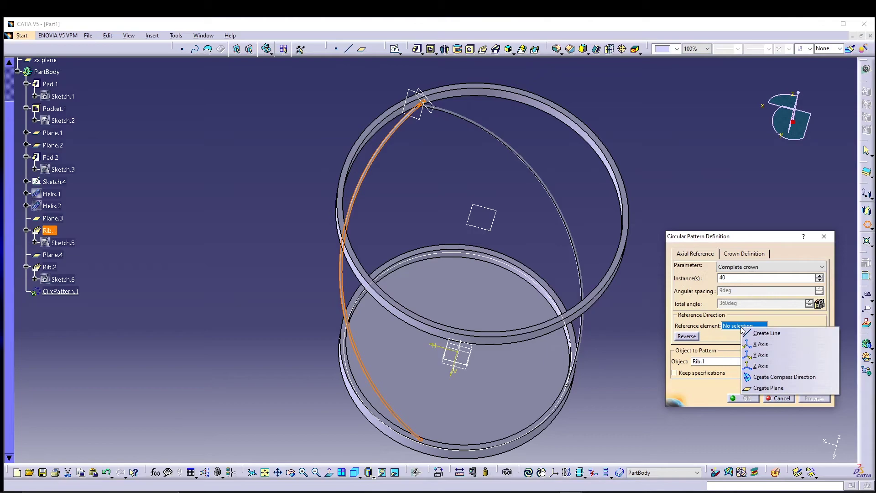
pyautogui.click(757, 366)
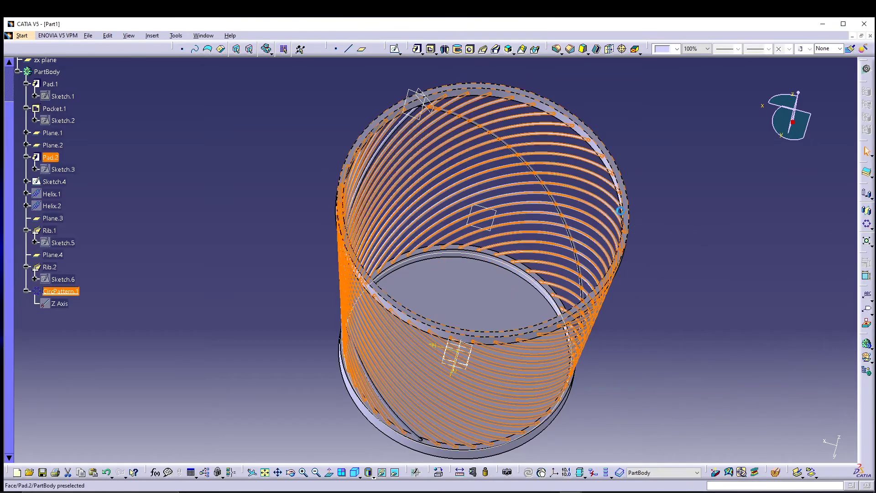
pyautogui.click(692, 275)
pyautogui.moveTo(639, 324); pyautogui.dragTo(502, 245, button='middle')
# Step: Create a circular pattern of Rib.2 as a complete crown with 40 instances, using the Z axis as reference direction
pyautogui.click(50, 267)
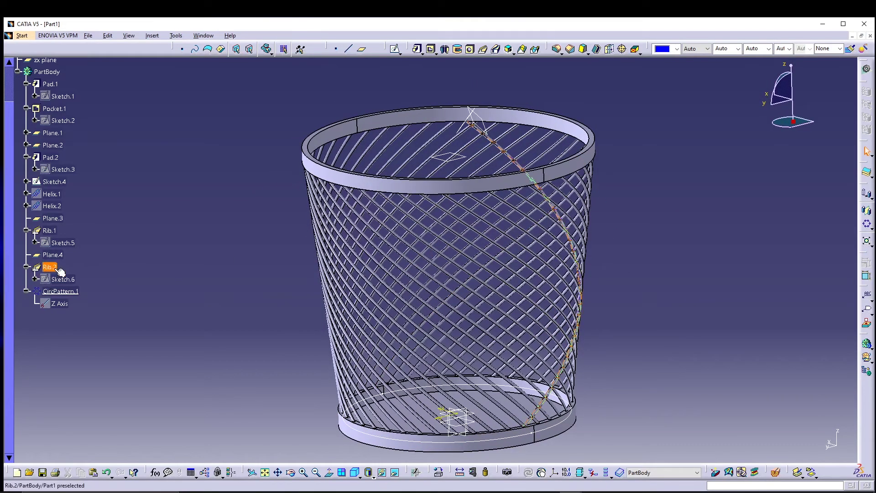
pyautogui.click(867, 223)
pyautogui.rightClick(745, 327)
pyautogui.click(750, 267)
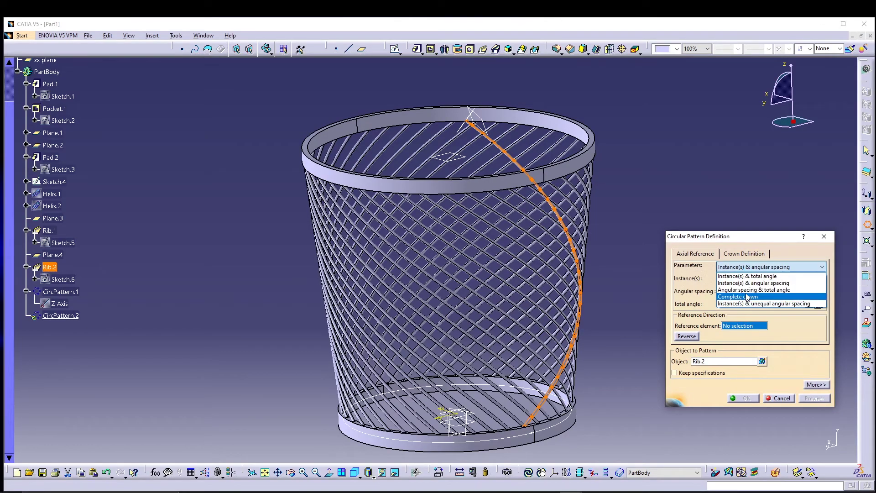
pyautogui.click(747, 298)
pyautogui.rightClick(732, 328)
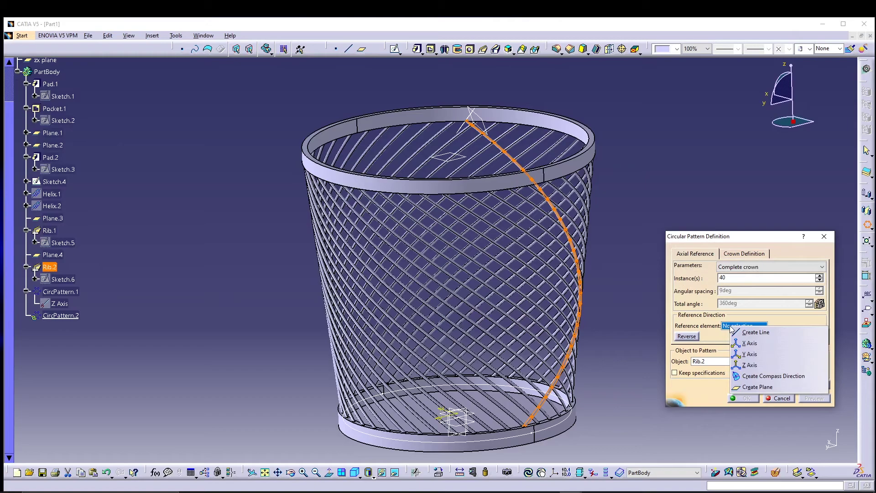
pyautogui.click(746, 364)
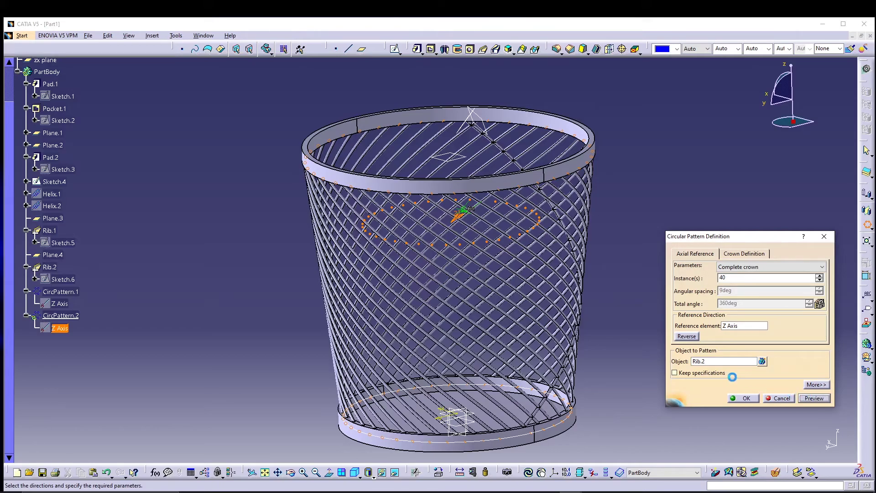
# Step: Examine the crossed wire mesh and its joints with the upper and base rims from several angles and close up
pyautogui.moveTo(507, 319); pyautogui.dragTo(536, 319, button='middle')
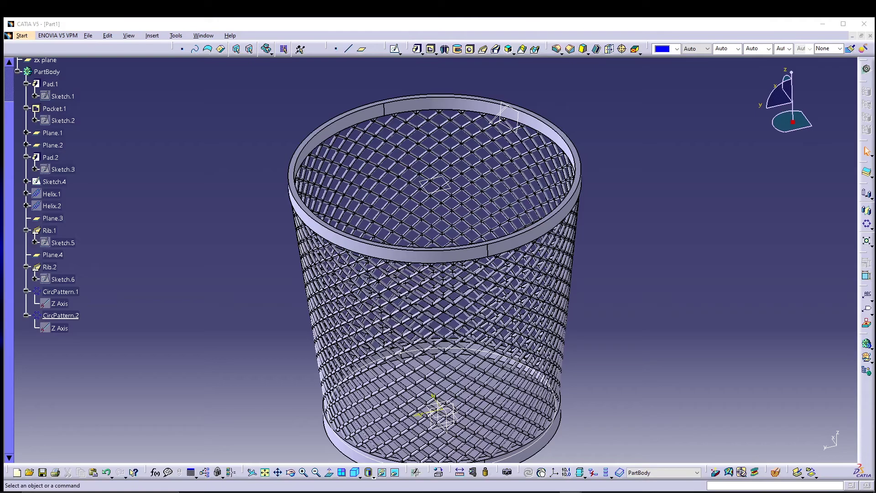
pyautogui.moveTo(520, 370); pyautogui.dragTo(509, 183, button='middle')
pyautogui.moveTo(508, 183); pyautogui.dragTo(572, 374, button='middle')
pyautogui.moveTo(535, 296); pyautogui.dragTo(568, 342, button='middle')
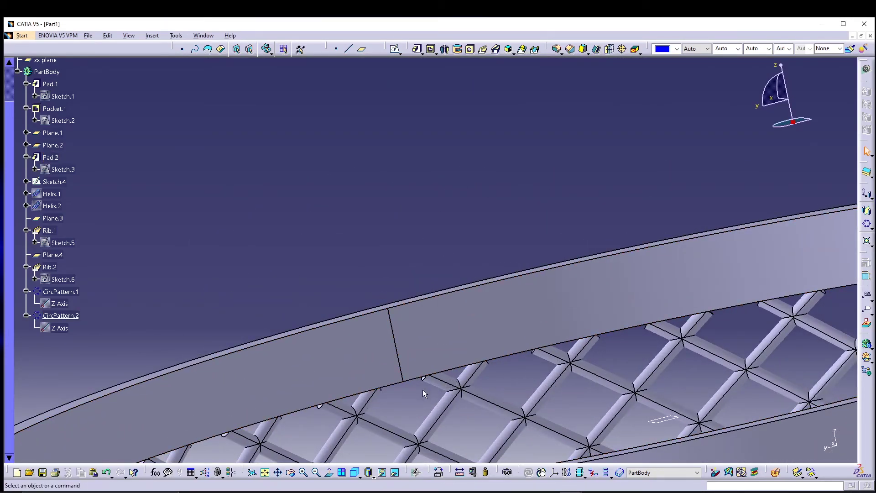
pyautogui.moveTo(485, 420); pyautogui.dragTo(502, 356, button='middle')
pyautogui.moveTo(498, 312); pyautogui.dragTo(491, 350, button='middle')
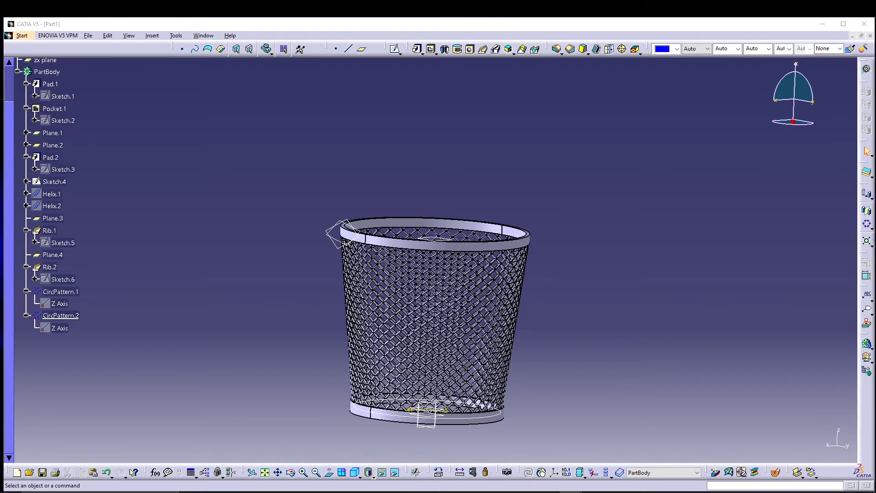
pyautogui.moveTo(534, 357); pyautogui.dragTo(452, 449, button='middle')
pyautogui.middleClick(540, 309)
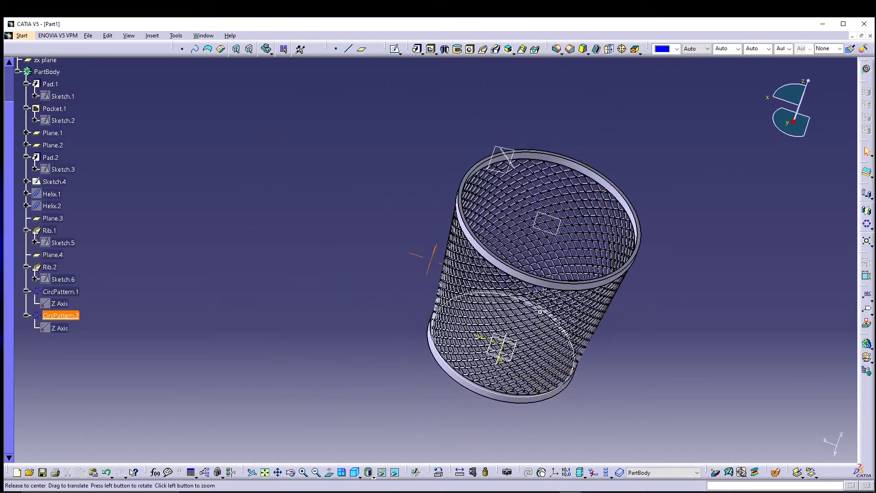
pyautogui.moveTo(361, 461); pyautogui.dragTo(407, 337, button='middle')
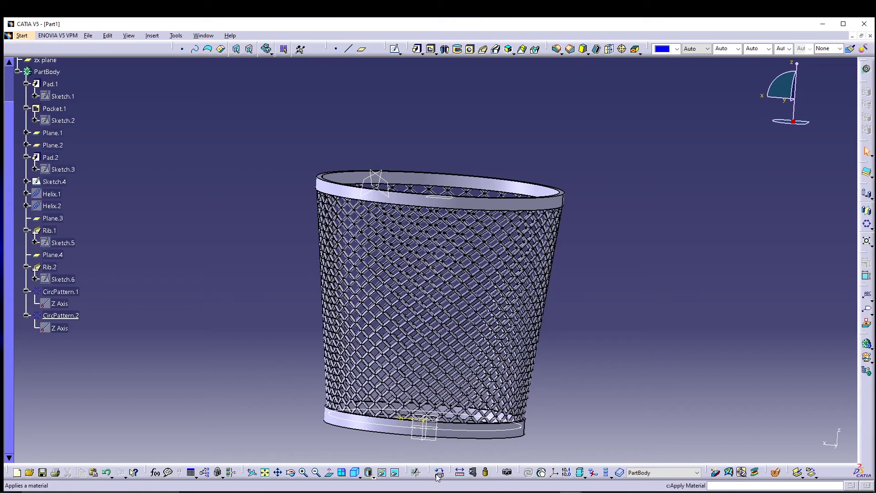
# Step: Display the model as shading with material and apply the Beige library material to the part body
pyautogui.click(374, 478)
pyautogui.click(379, 459)
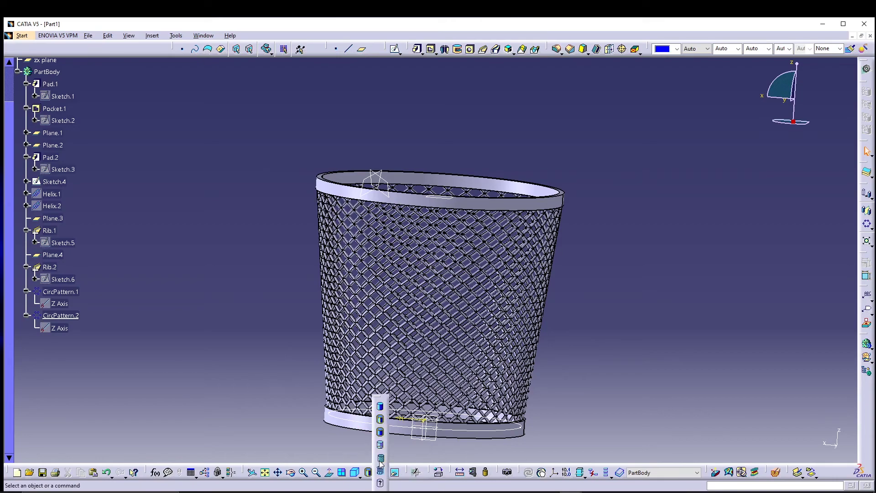
pyautogui.click(439, 472)
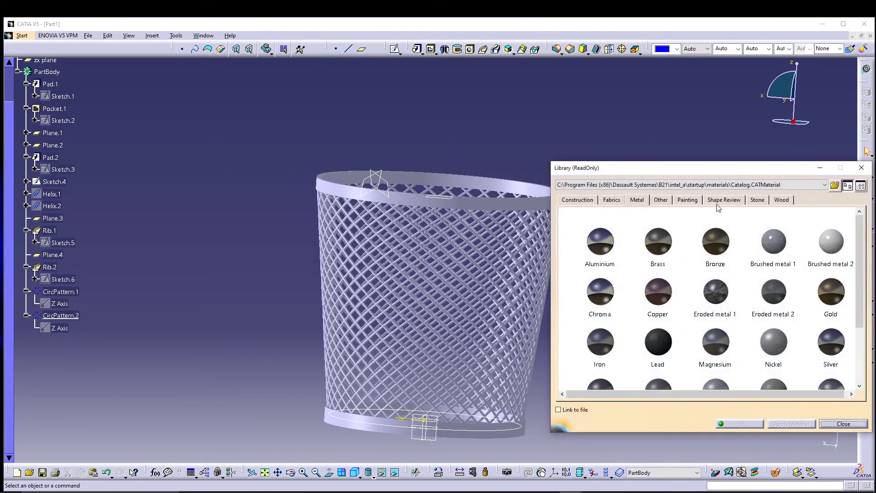
pyautogui.click(720, 202)
pyautogui.moveTo(598, 244); pyautogui.dragTo(487, 432)
pyautogui.click(747, 425)
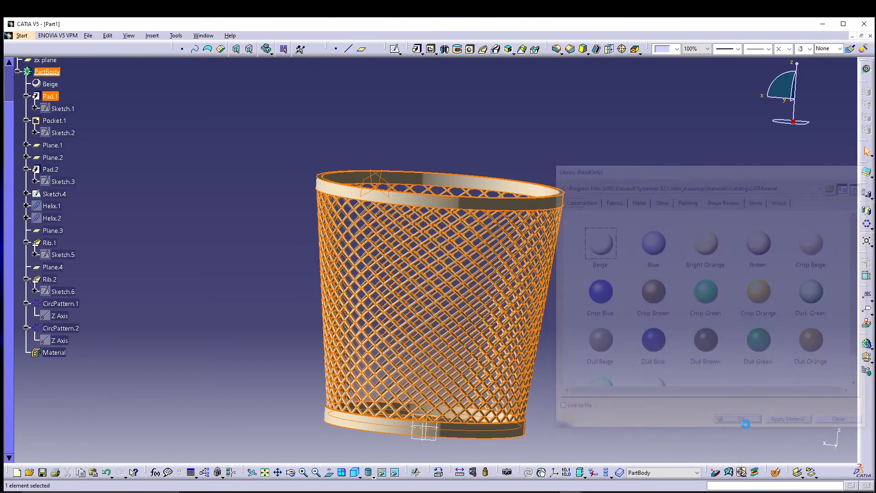
# Step: Inspect the beige bin from above and set the model to an isometric view
pyautogui.moveTo(632, 260); pyautogui.dragTo(505, 336, button='middle')
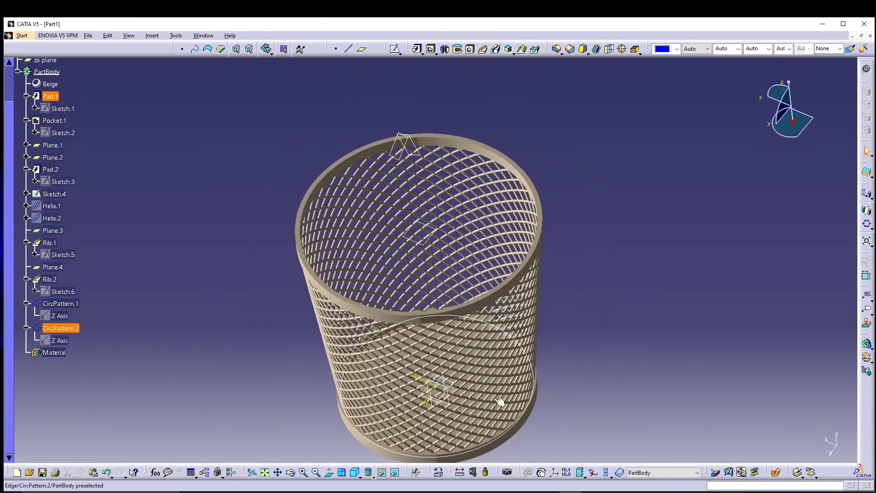
pyautogui.click(341, 472)
pyautogui.moveTo(310, 370); pyautogui.dragTo(341, 323, button='middle')
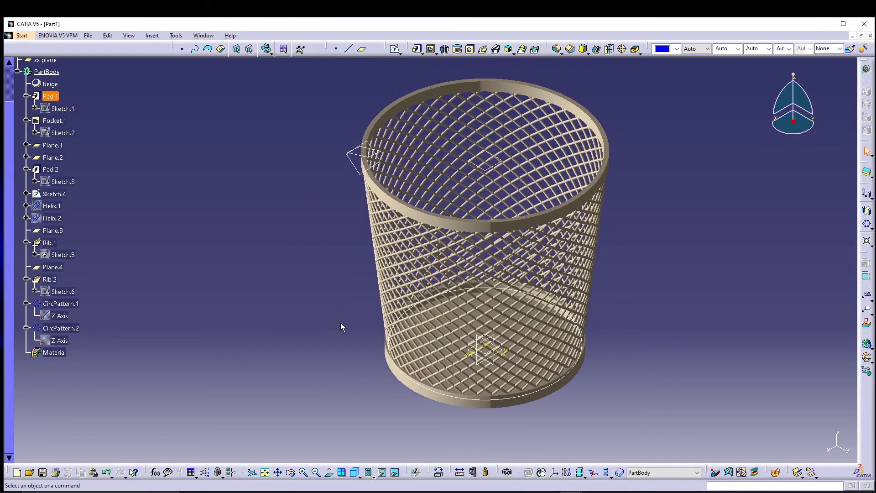